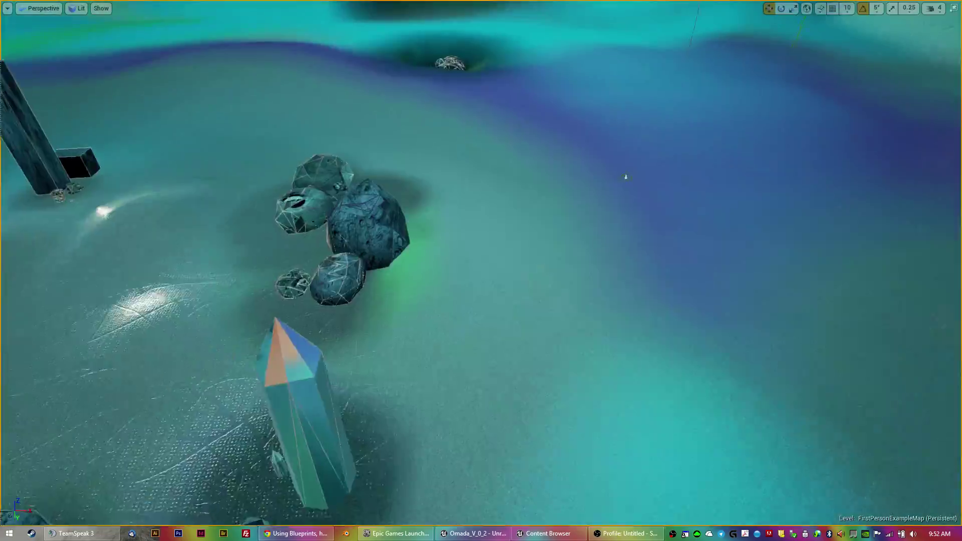
# - Orbit and pull back the camera around the stone circle, then leave full-screen preview with F11
pyautogui.moveTo(626, 177); pyautogui.dragTo(946, 272, button='right')
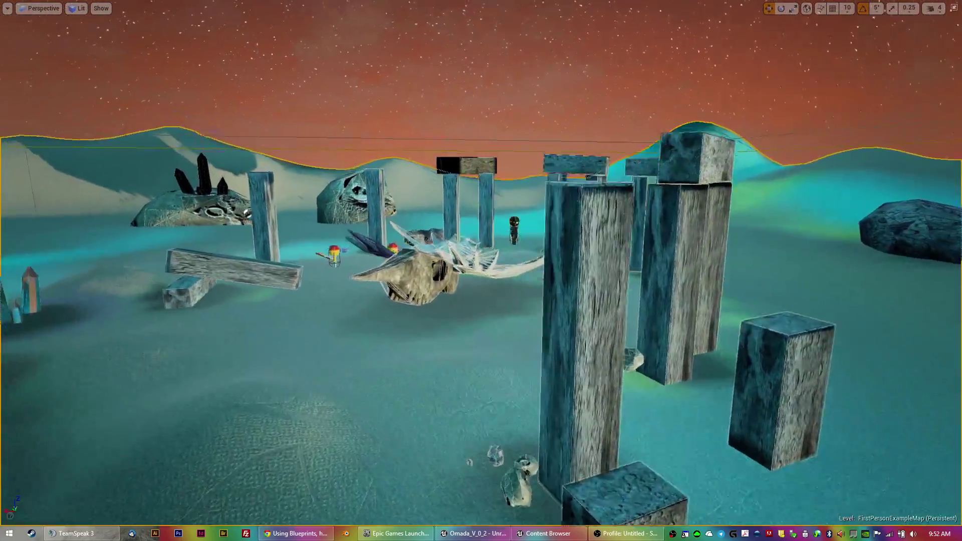
pyautogui.moveTo(482, 270); pyautogui.dragTo(482, 311, button='right')
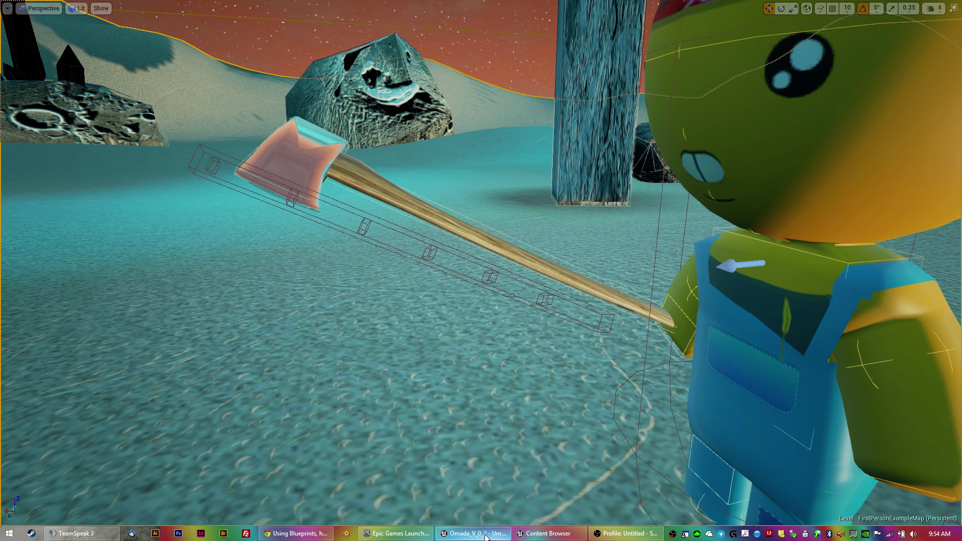
pyautogui.press('F11')
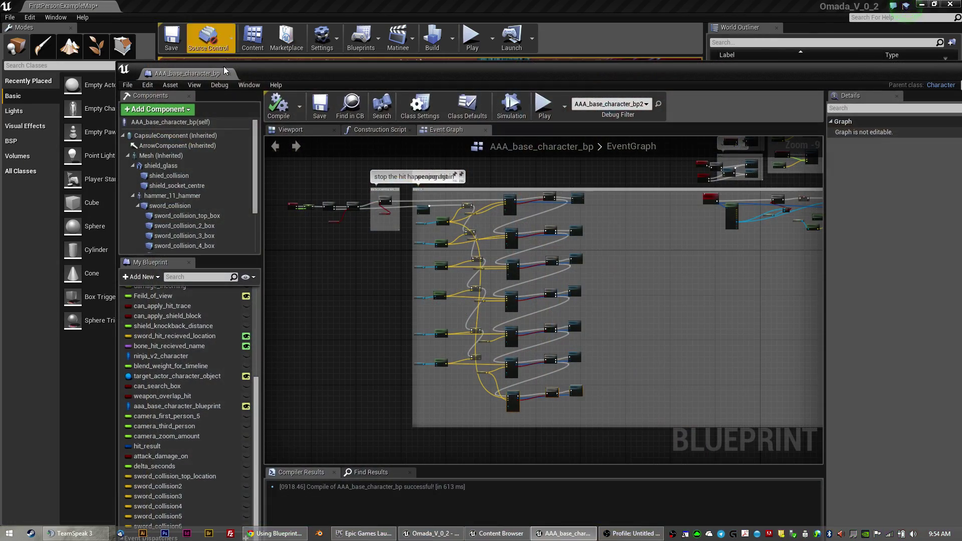
pyautogui.click(191, 6)
pyautogui.scroll(4, 349, 246)
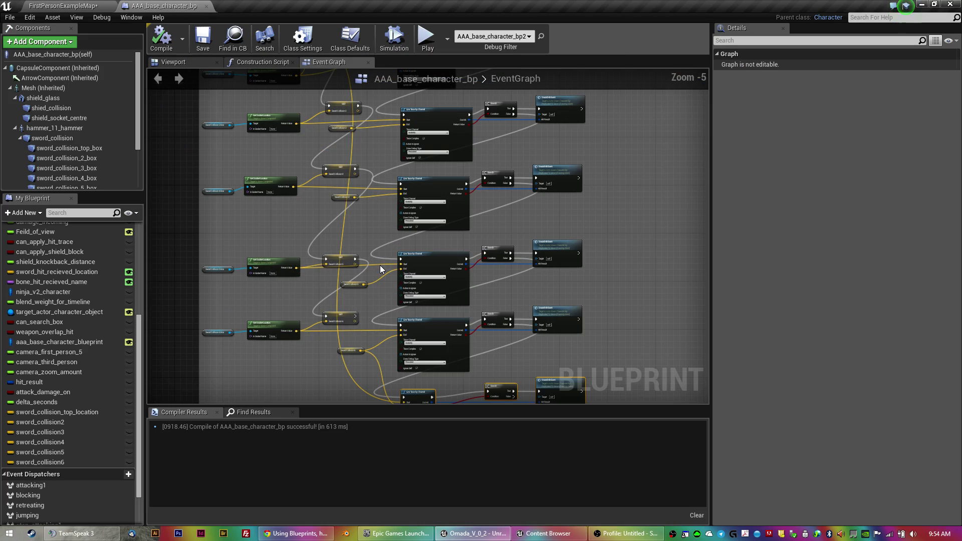
pyautogui.moveTo(360, 218); pyautogui.dragTo(463, 377, button='right')
pyautogui.scroll(3, 483, 269)
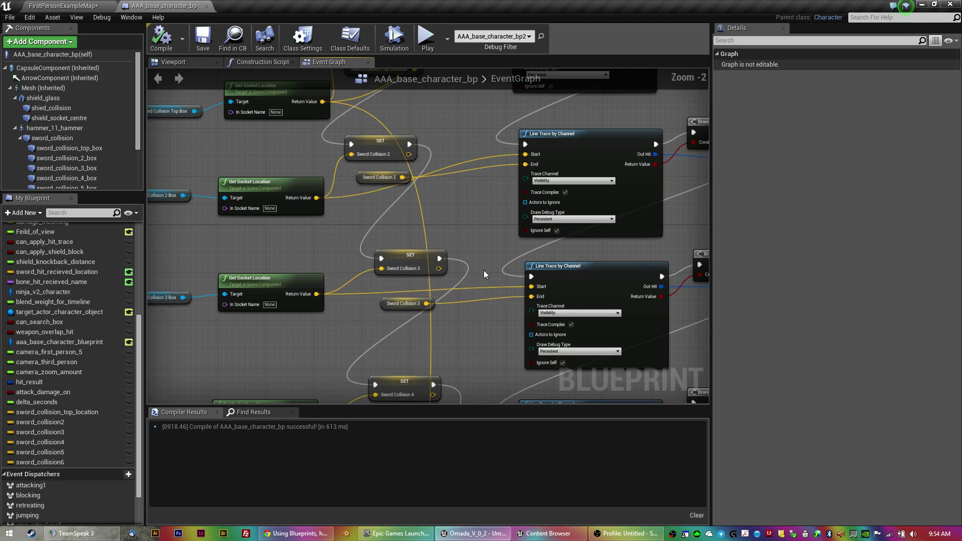
pyautogui.scroll(-6, 476, 326)
pyautogui.scroll(3, 473, 377)
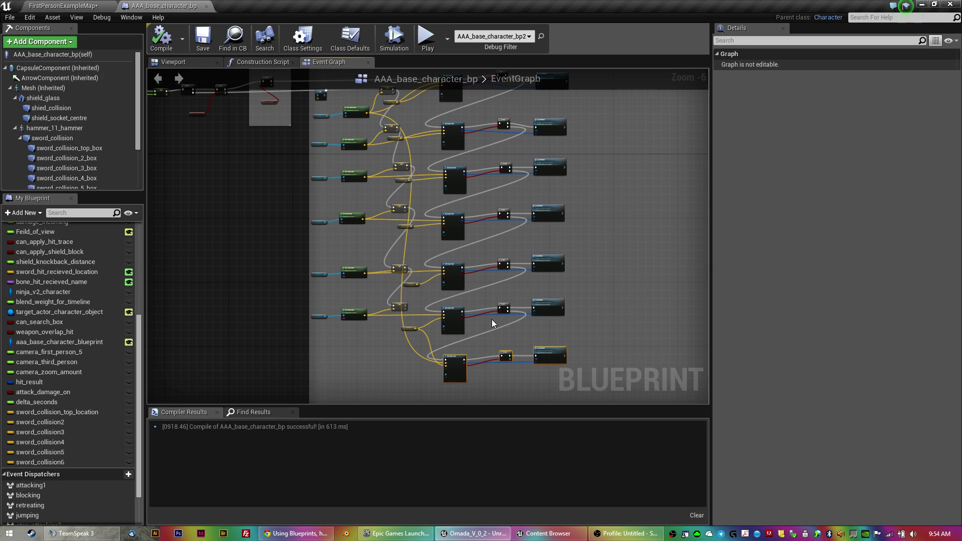
pyautogui.moveTo(492, 319); pyautogui.dragTo(404, 247, button='right')
pyautogui.scroll(5, 441, 214)
pyautogui.scroll(1, 441, 214)
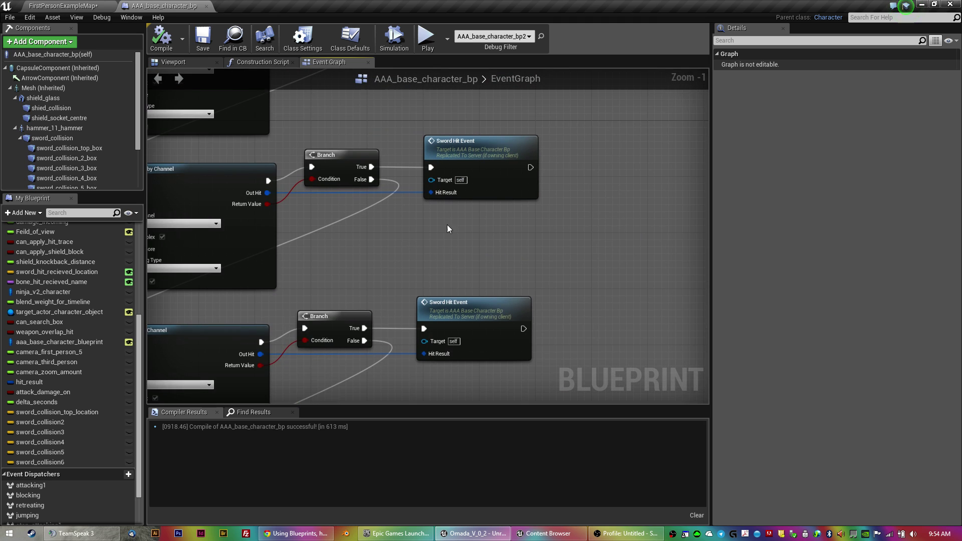
pyautogui.moveTo(447, 224)
pyautogui.mouseDown(button='right')
pyautogui.moveTo(391, 243)
pyautogui.moveTo(545, 249)
pyautogui.moveTo(262, 255)
pyautogui.mouseUp(button='right')
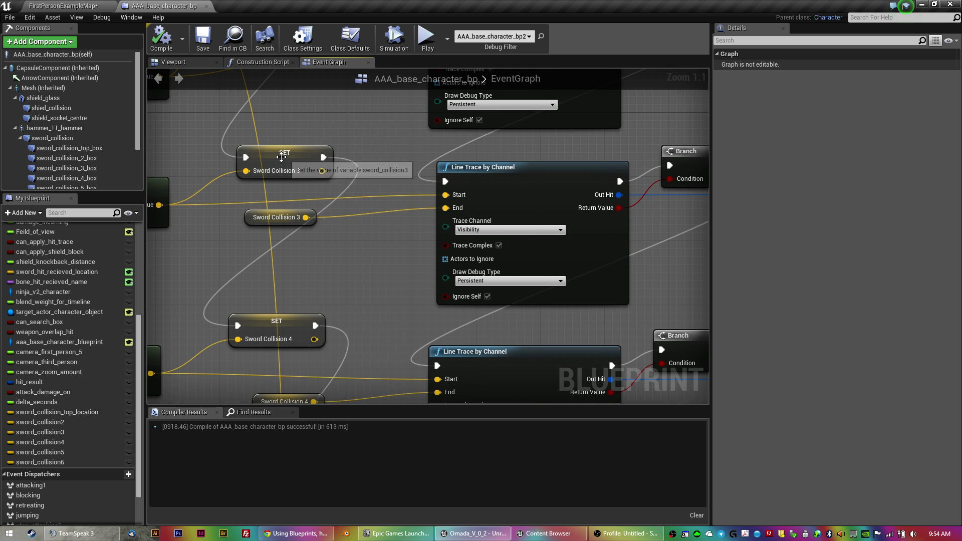
pyautogui.moveTo(266, 187); pyautogui.dragTo(366, 167, button='right')
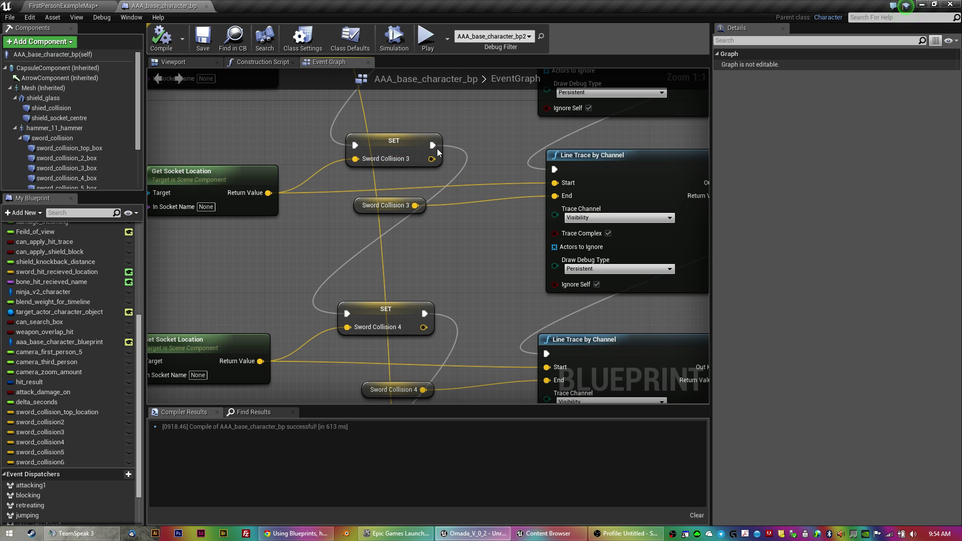
pyautogui.moveTo(520, 236); pyautogui.dragTo(502, 236, button='right')
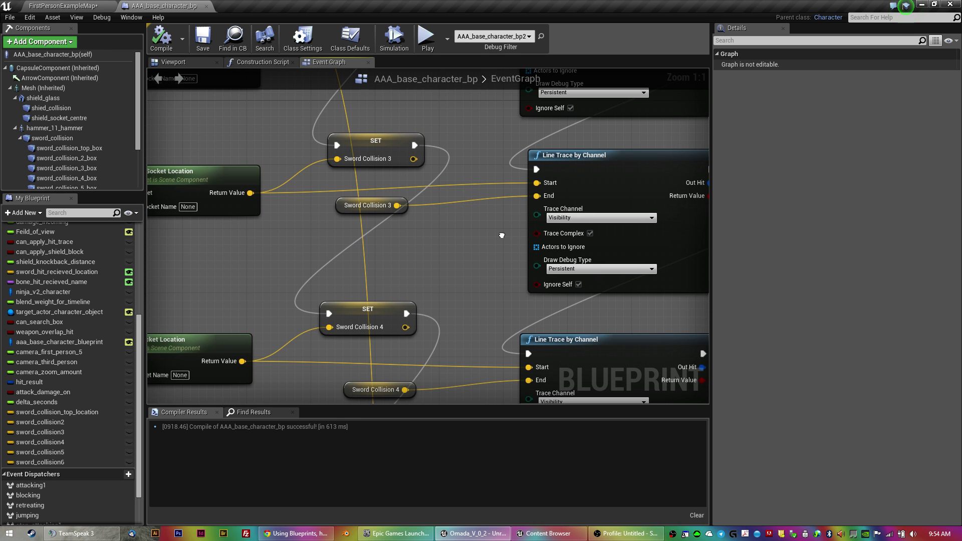
pyautogui.moveTo(269, 203); pyautogui.dragTo(336, 197, button='right')
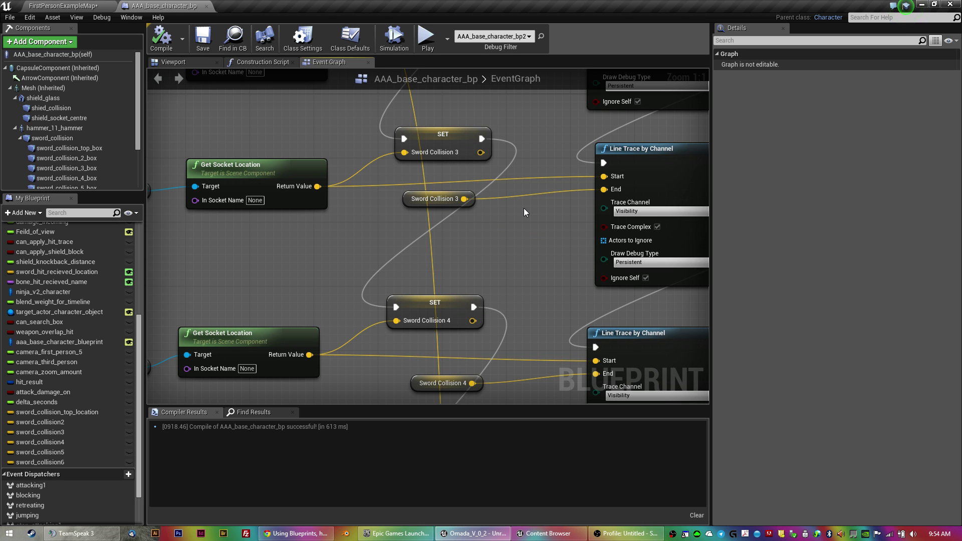
pyautogui.moveTo(524, 208); pyautogui.dragTo(395, 209, button='right')
pyautogui.scroll(-3, 395, 210)
pyautogui.scroll(-2, 396, 213)
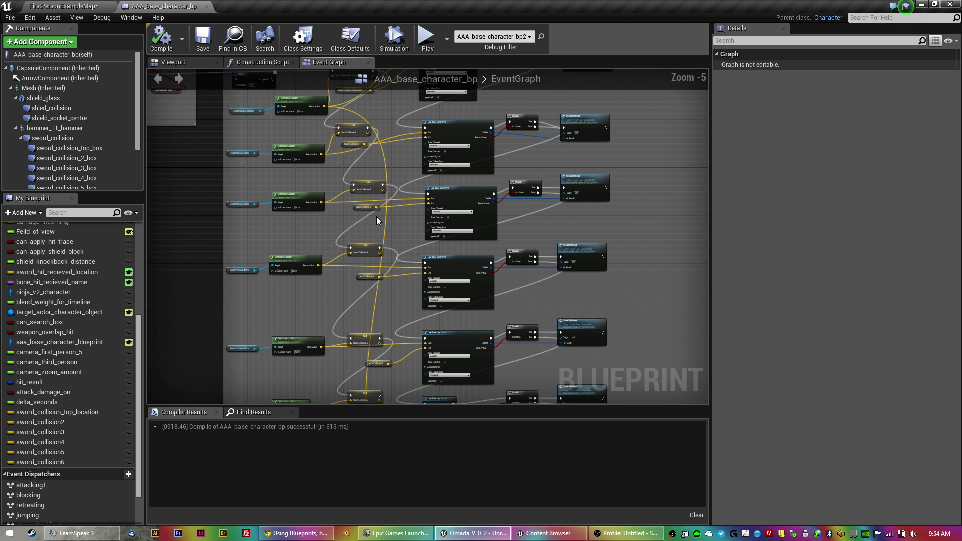
pyautogui.moveTo(243, 195); pyautogui.dragTo(354, 175, button='right')
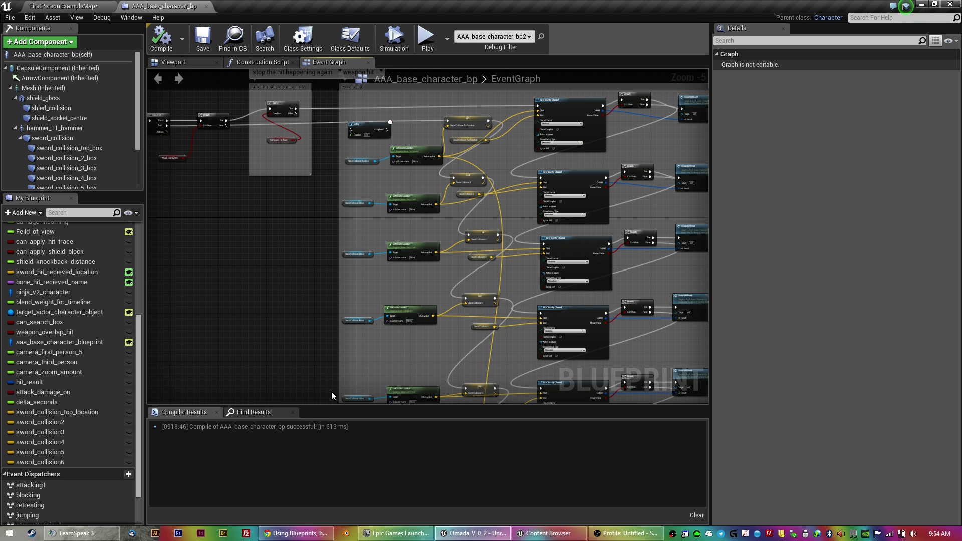
pyautogui.click(296, 534)
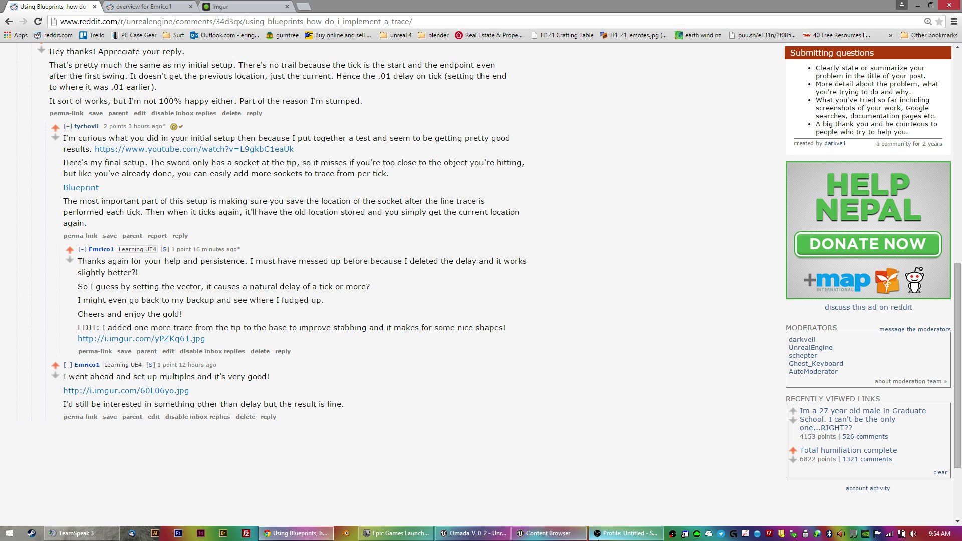
pyautogui.click(608, 539)
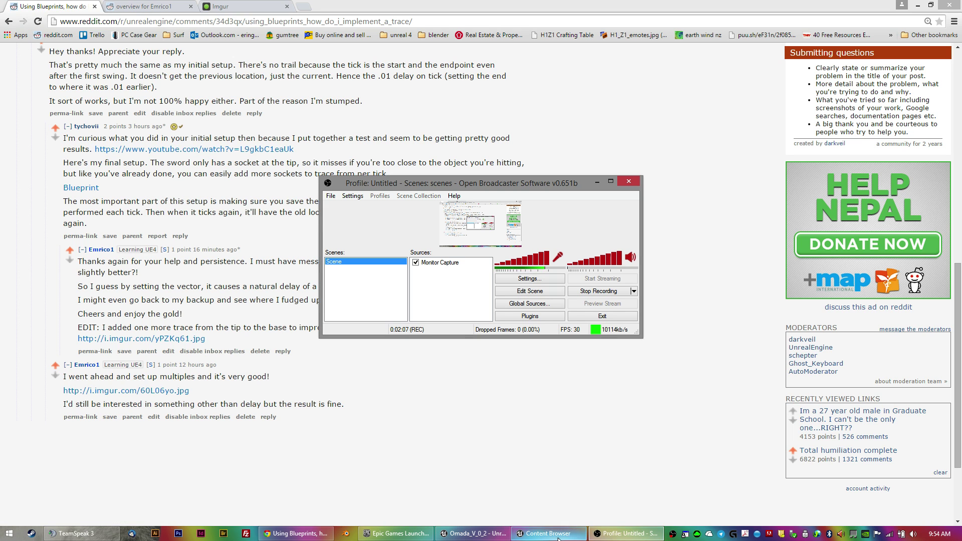
pyautogui.click(446, 533)
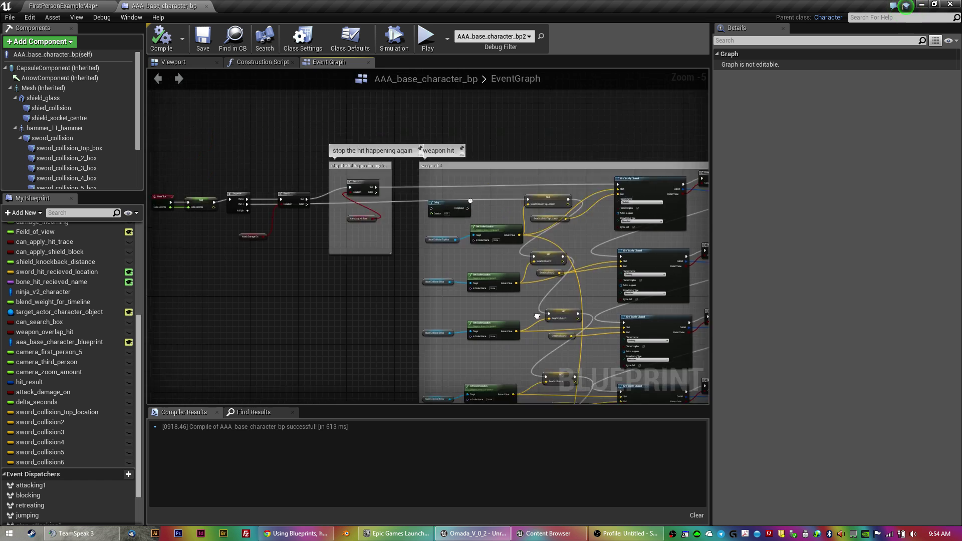
# - Move the Delay node down-left and review the hit-prevention, weapon hit and line-trace nodes
pyautogui.scroll(4, 446, 336)
pyautogui.moveTo(401, 173); pyautogui.dragTo(386, 201)
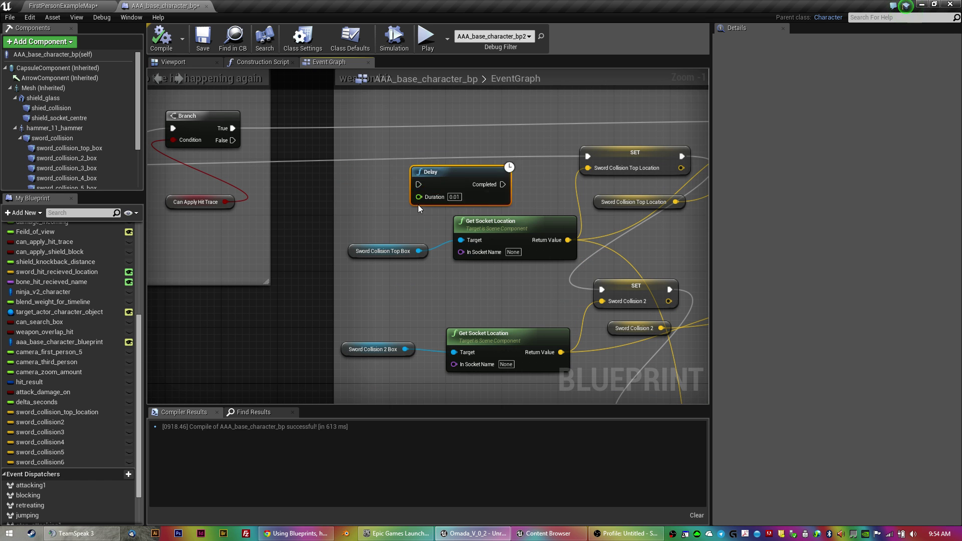
pyautogui.scroll(-4, 416, 273)
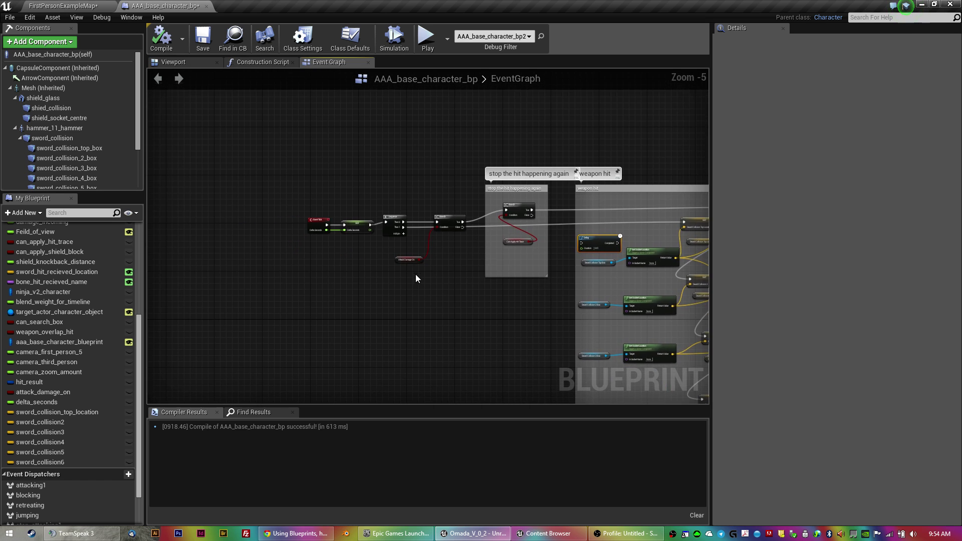
pyautogui.scroll(4, 419, 280)
pyautogui.moveTo(265, 152); pyautogui.dragTo(116, 180, button='right')
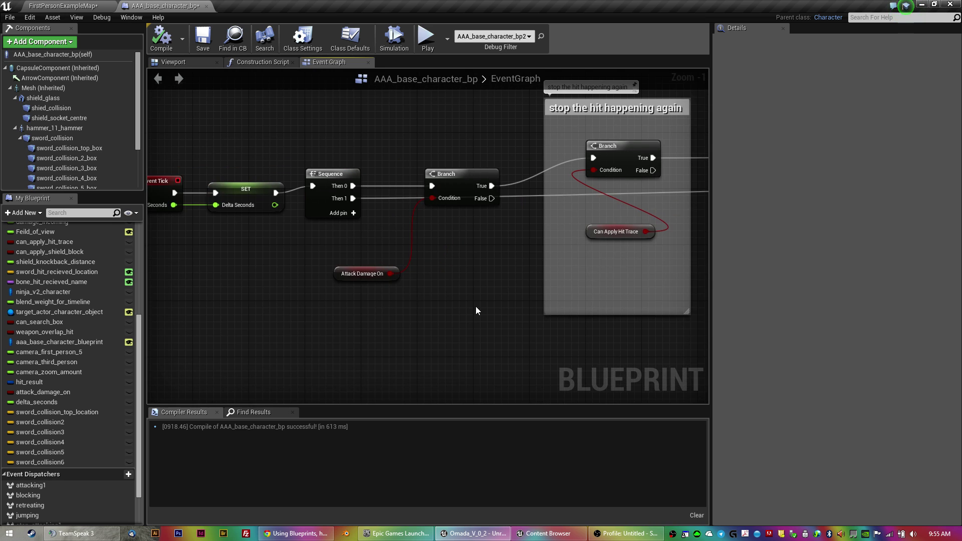
pyautogui.moveTo(477, 306); pyautogui.dragTo(304, 305, button='right')
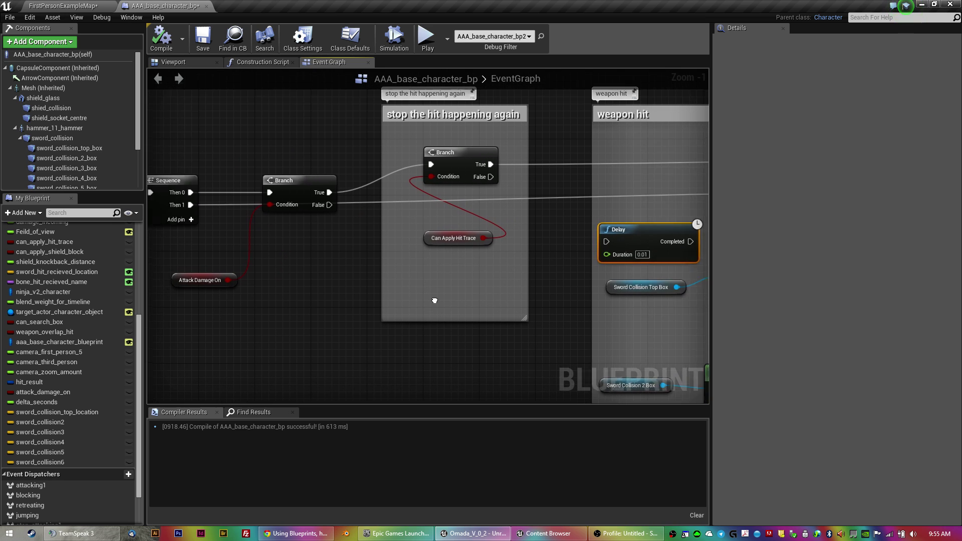
pyautogui.moveTo(384, 225); pyautogui.dragTo(452, 212, button='right')
pyautogui.moveTo(519, 222); pyautogui.dragTo(401, 232, button='right')
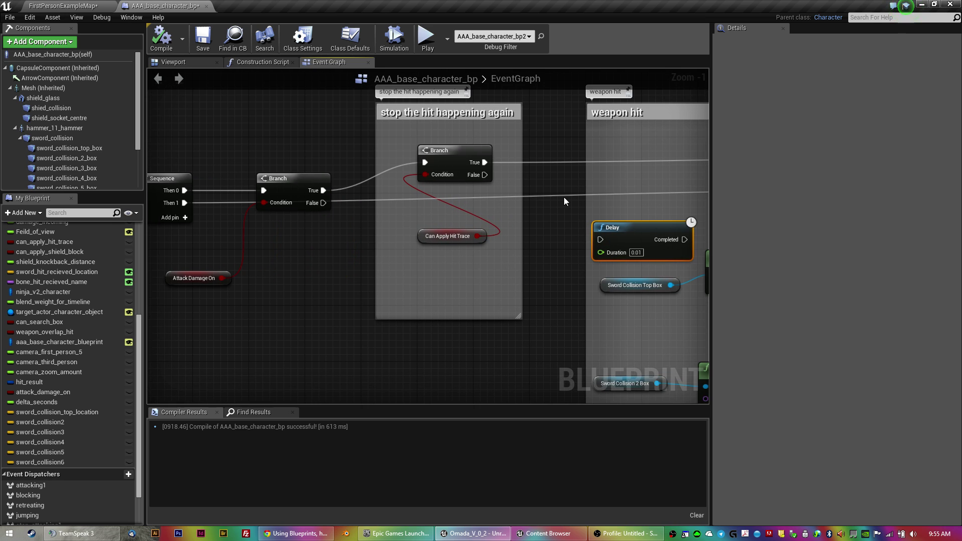
pyautogui.moveTo(534, 339); pyautogui.dragTo(255, 330, button='right')
pyautogui.scroll(-2, 387, 338)
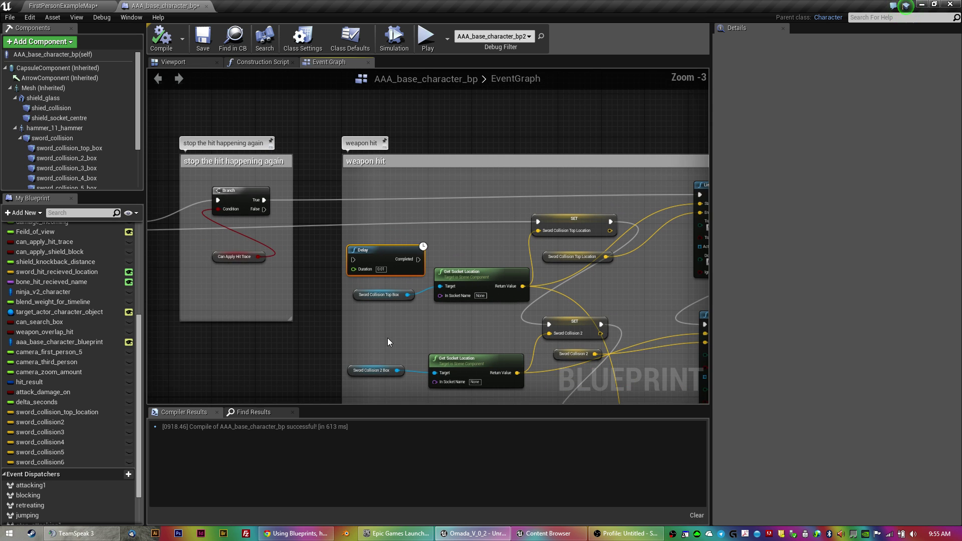
pyautogui.moveTo(387, 338)
pyautogui.mouseDown(button='right')
pyautogui.moveTo(285, 330)
pyautogui.moveTo(287, 281)
pyautogui.mouseUp(button='right')
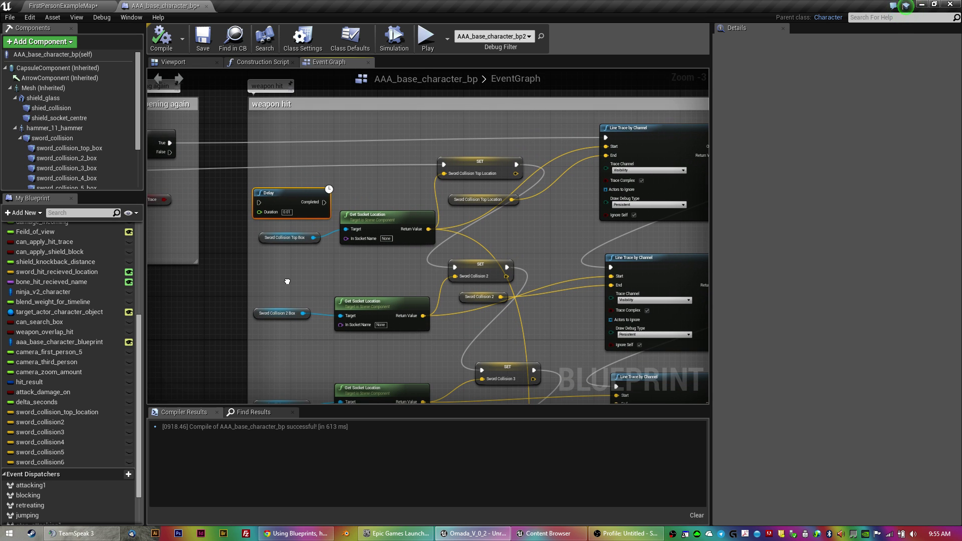
pyautogui.moveTo(450, 395); pyautogui.dragTo(453, 149, button='right')
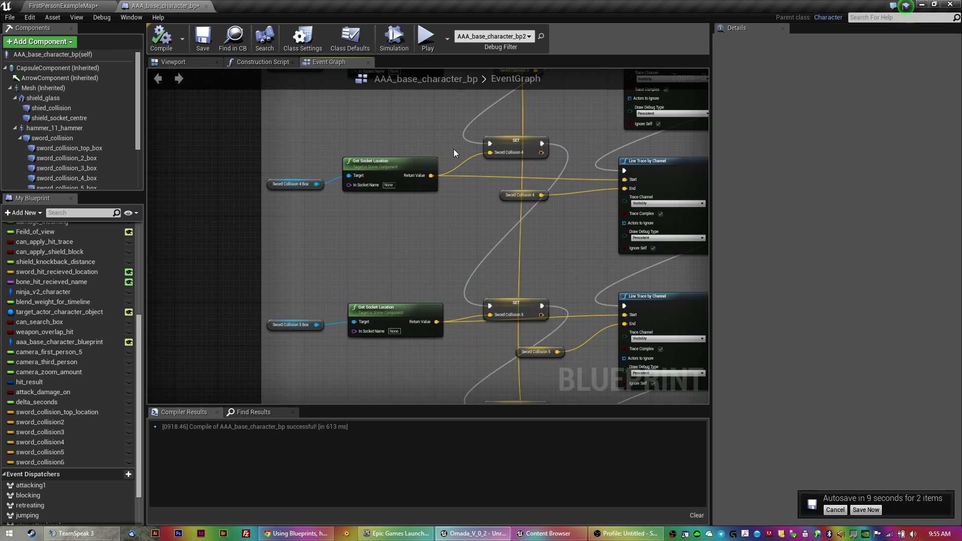
pyautogui.moveTo(570, 233); pyautogui.dragTo(517, 364, button='right')
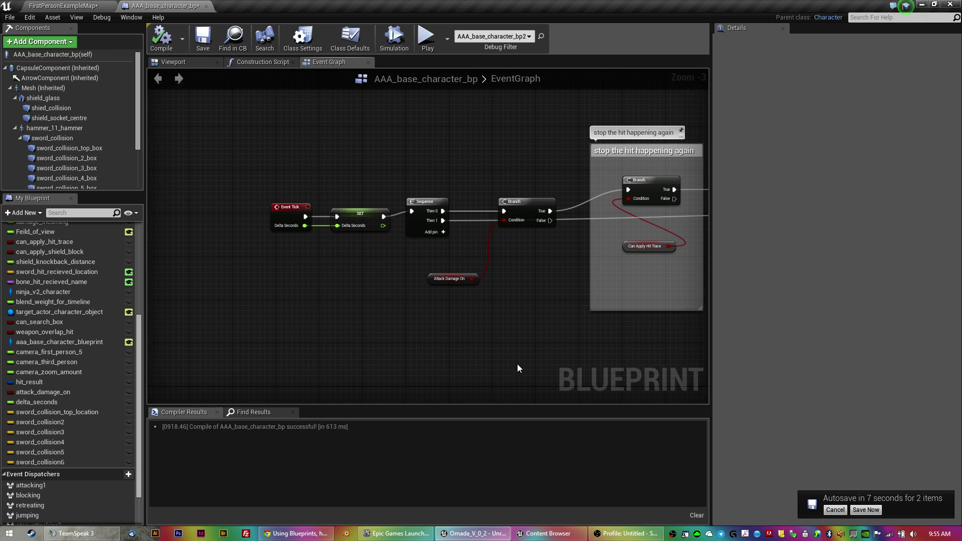
pyautogui.moveTo(442, 221); pyautogui.dragTo(510, 299, button='right')
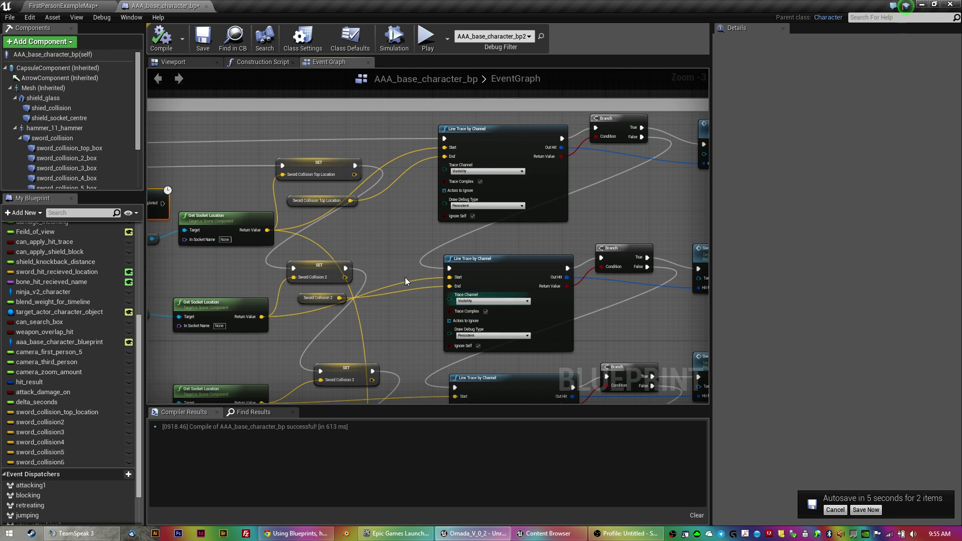
# - Pan past the Sword Hit Event nodes and save the blueprint and level with Ctrl+Shift+S
pyautogui.scroll(-2, 509, 299)
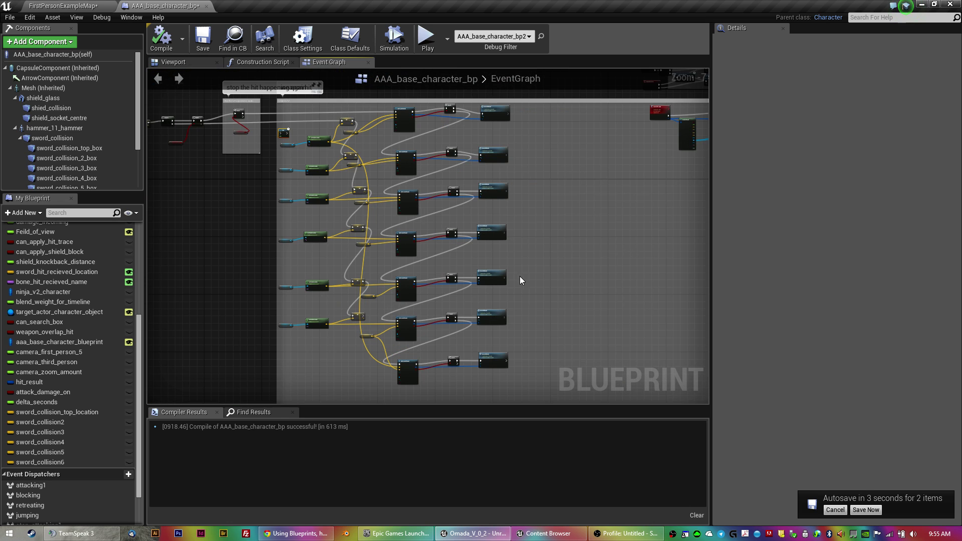
pyautogui.scroll(2, 476, 317)
pyautogui.scroll(1, 408, 239)
pyautogui.scroll(2, 462, 286)
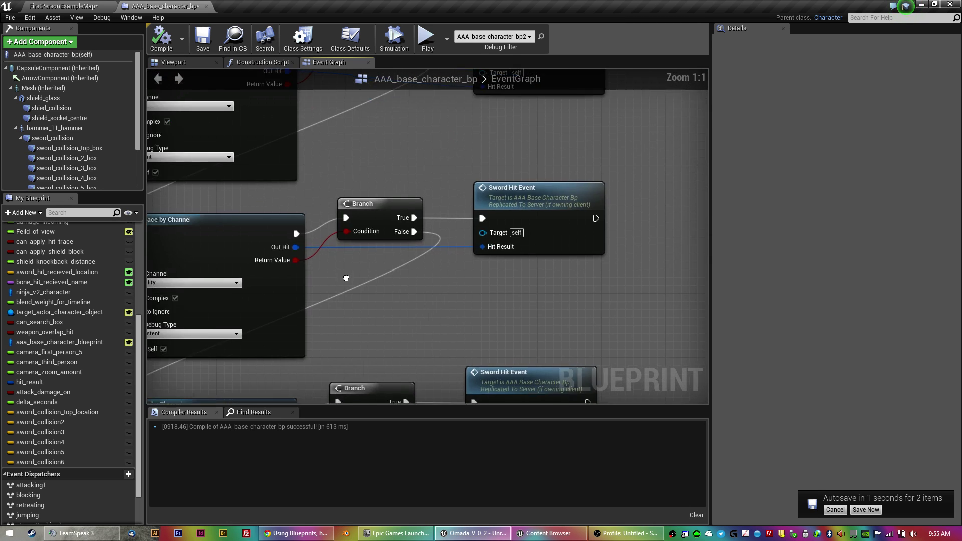
pyautogui.scroll(-2, 381, 271)
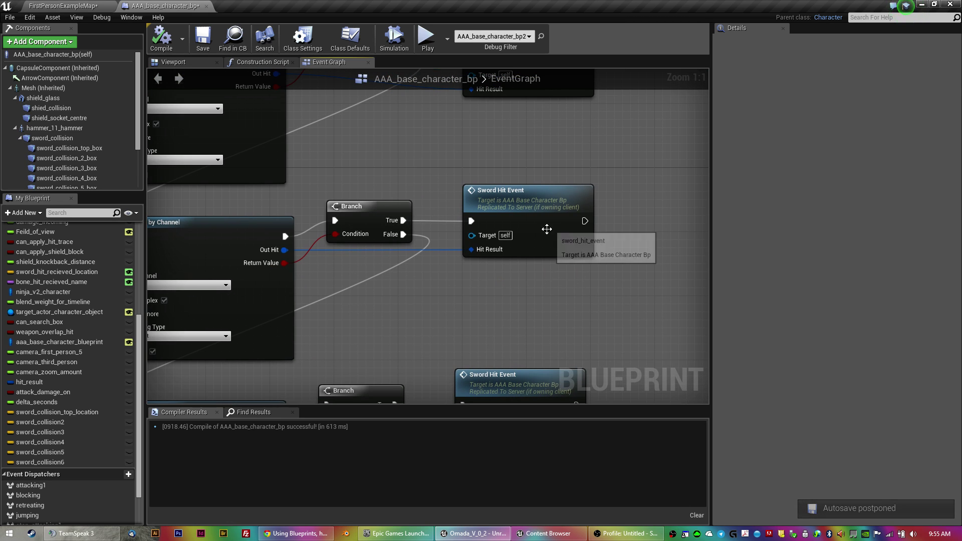
pyautogui.scroll(-1, 568, 296)
pyautogui.moveTo(566, 290); pyautogui.dragTo(307, 303, button='right')
pyautogui.hotkey('ctrl', 'shift', 's')
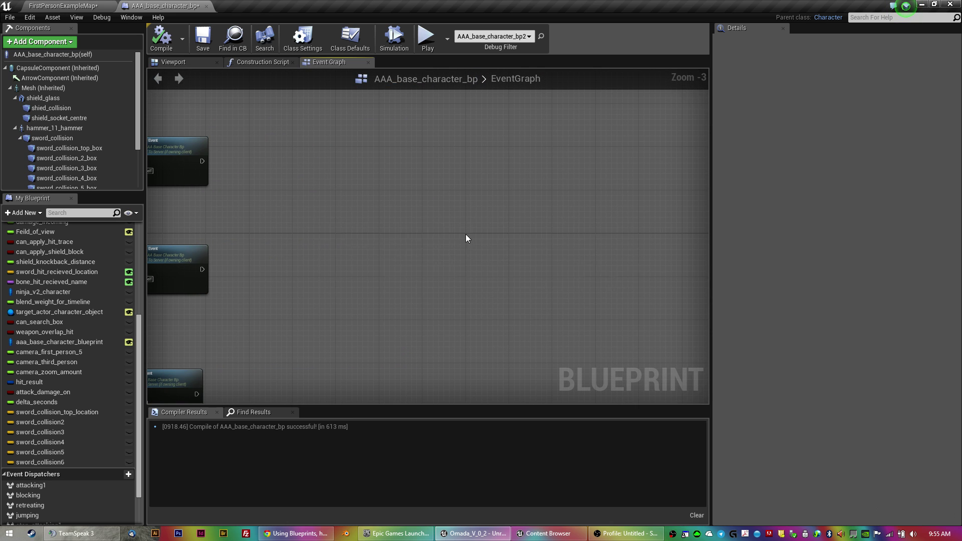
# - Review the Apply Point Damage and damage/health groups, then return to FirstPersonExampleMap
pyautogui.scroll(-3, 458, 185)
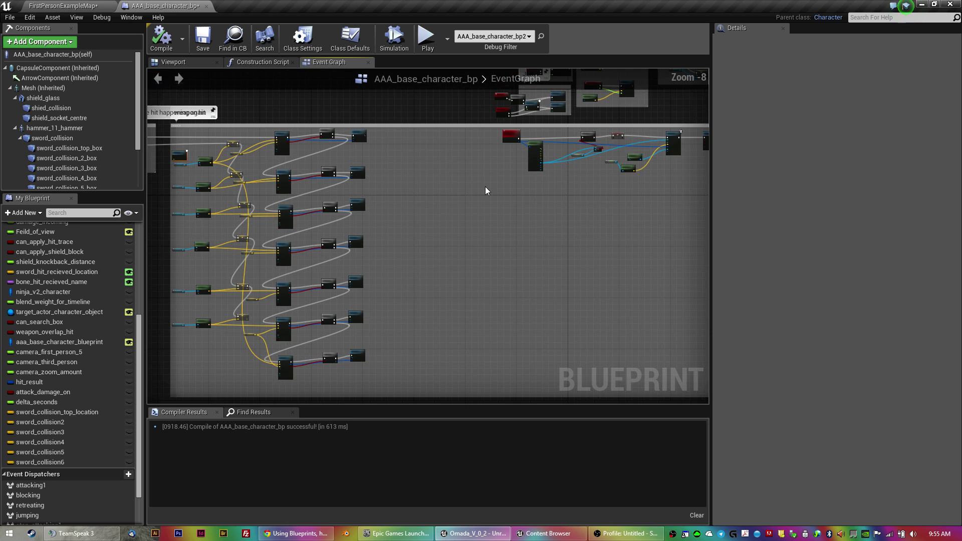
pyautogui.scroll(-2, 485, 187)
pyautogui.scroll(5, 466, 312)
pyautogui.moveTo(616, 317)
pyautogui.mouseDown(button='right')
pyautogui.moveTo(241, 326)
pyautogui.moveTo(508, 324)
pyautogui.moveTo(338, 305)
pyautogui.moveTo(399, 244)
pyautogui.mouseUp(button='right')
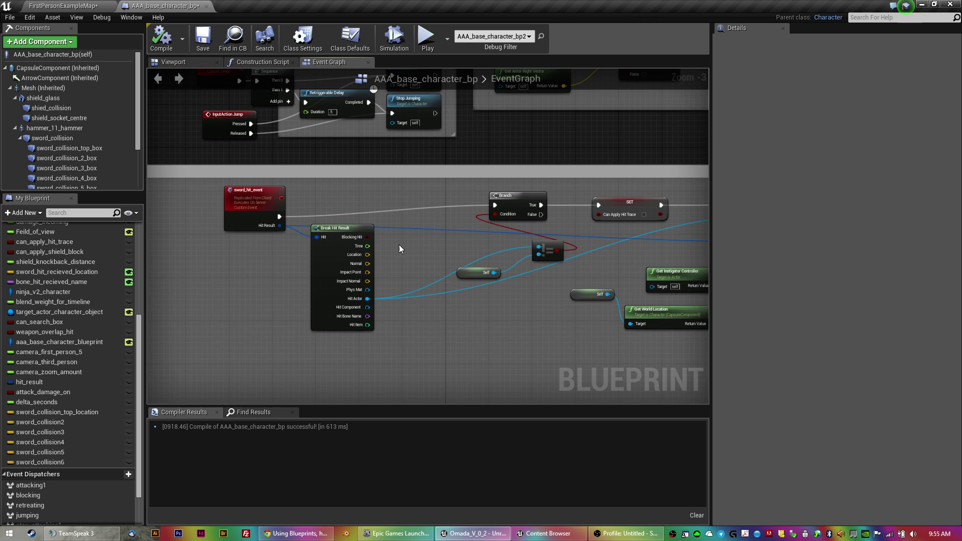
pyautogui.scroll(3, 253, 246)
pyautogui.moveTo(220, 208); pyautogui.dragTo(567, 255, button='right')
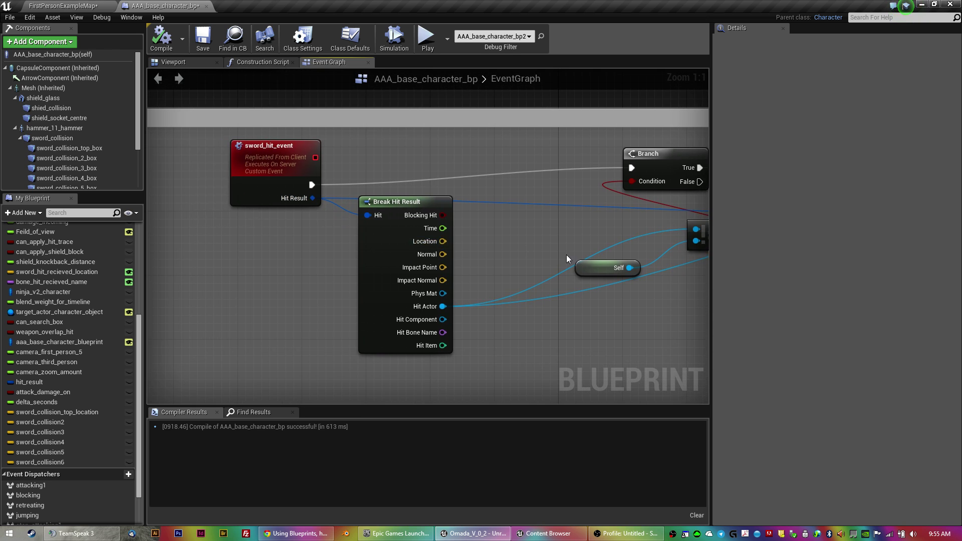
pyautogui.scroll(-2, 566, 254)
pyautogui.scroll(-2, 498, 275)
pyautogui.moveTo(306, 333); pyautogui.dragTo(447, 302, button='right')
pyautogui.scroll(-3, 550, 307)
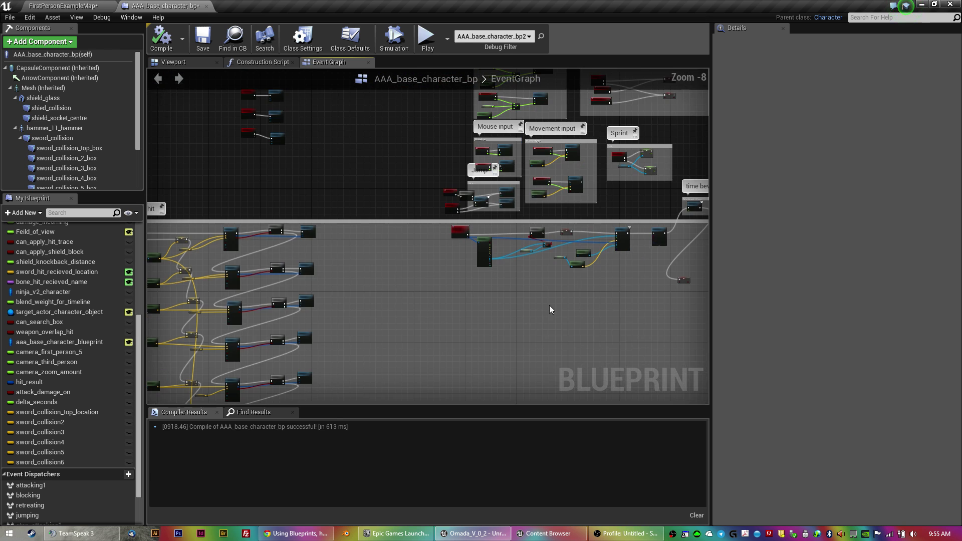
pyautogui.moveTo(549, 308)
pyautogui.mouseDown(button='right')
pyautogui.moveTo(238, 196)
pyautogui.moveTo(462, 215)
pyautogui.mouseUp(button='right')
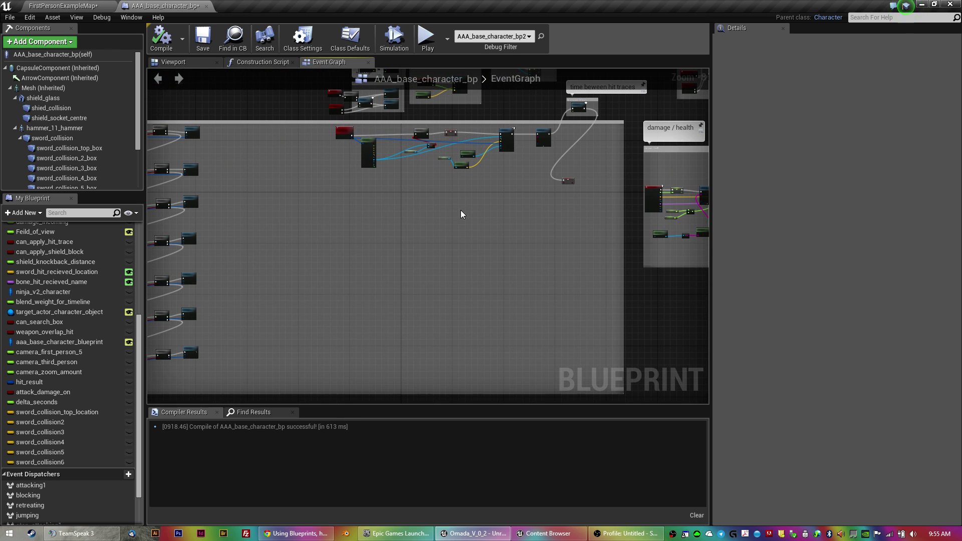
pyautogui.click(67, 5)
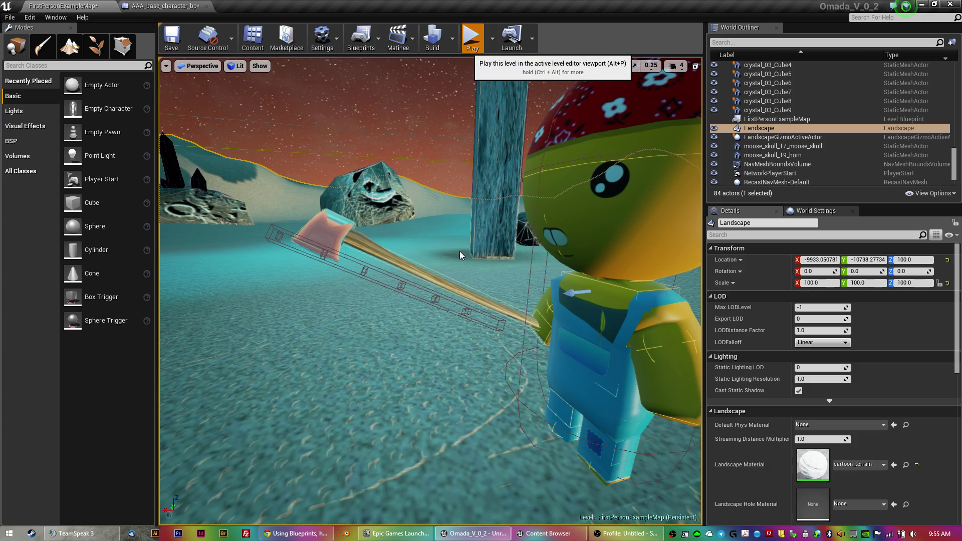
# - Start playing the level in the editor at full screen and capture the mouse
pyautogui.hotkey('alt', 'p')
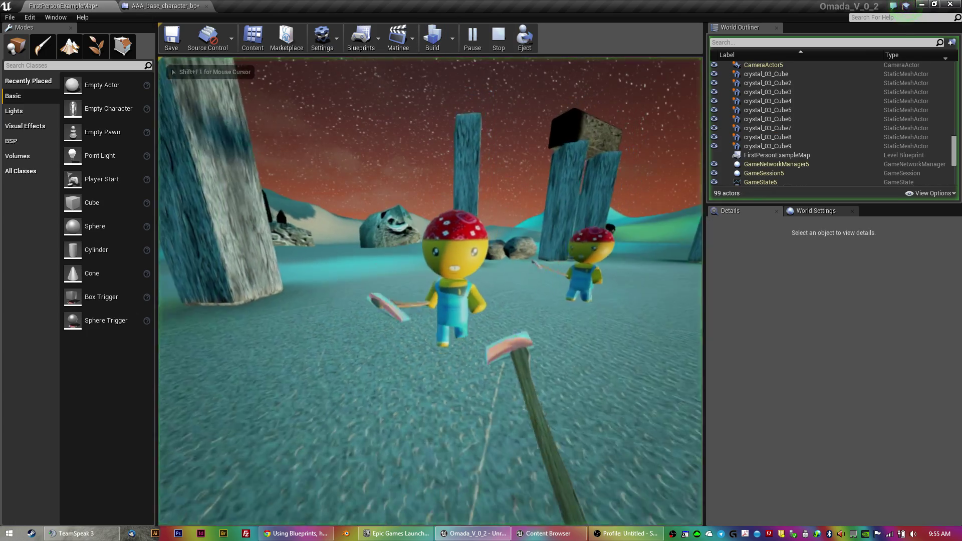
pyautogui.press('F11')
pyautogui.click(474, 248)
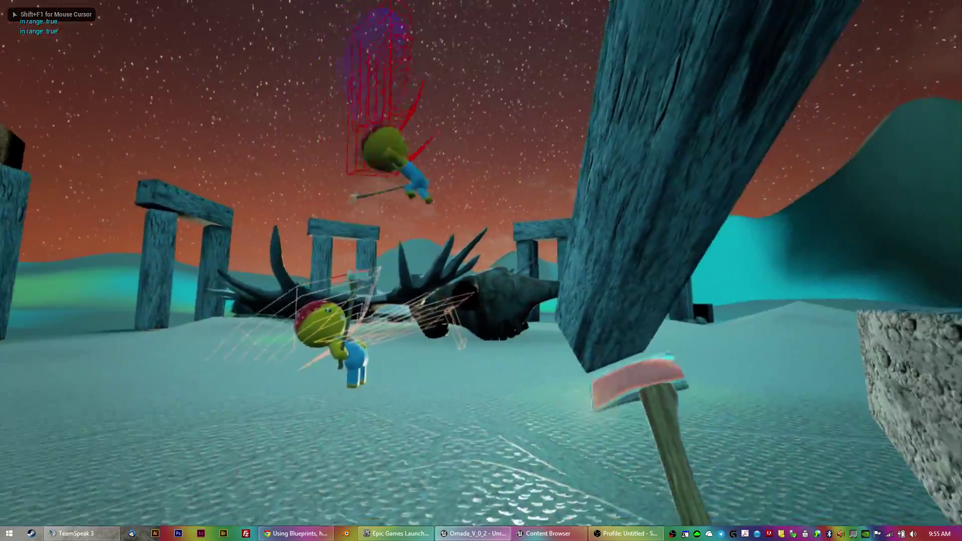
# - Swing the axe repeatedly at the AI characters, including an airborne one, to deal damage
pyautogui.click(481, 271)
pyautogui.click(481, 271)
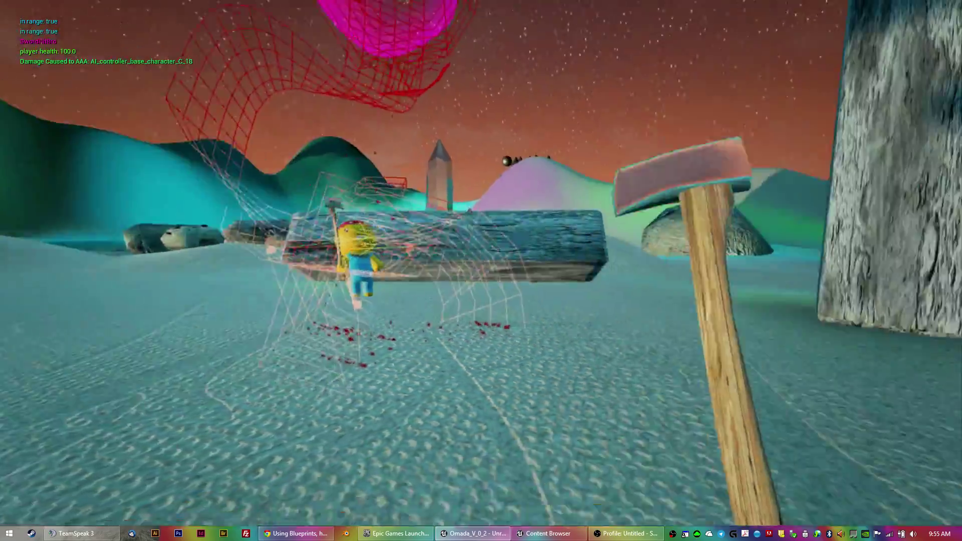
pyautogui.click(481, 271)
pyautogui.click(482, 271)
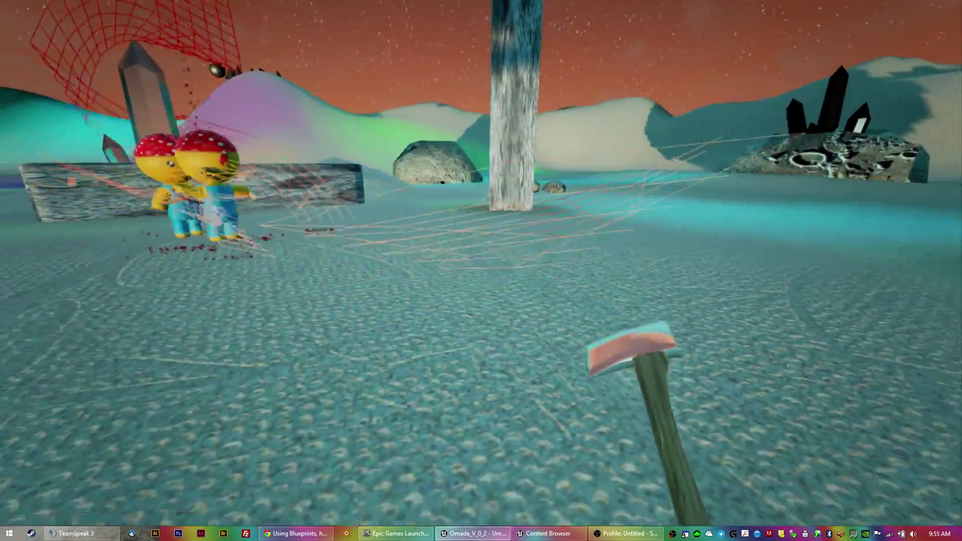
pyautogui.click(481, 271)
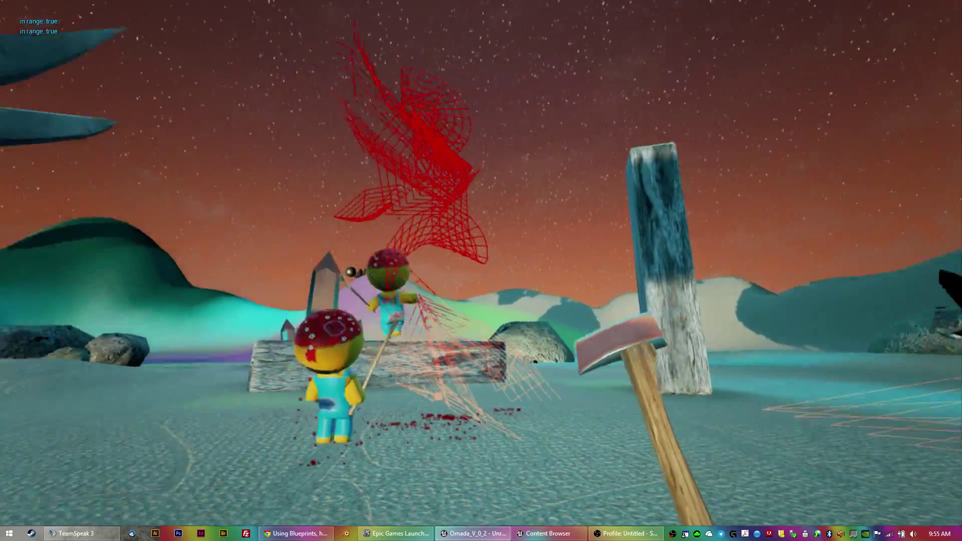
pyautogui.click(481, 271)
pyautogui.click(481, 271)
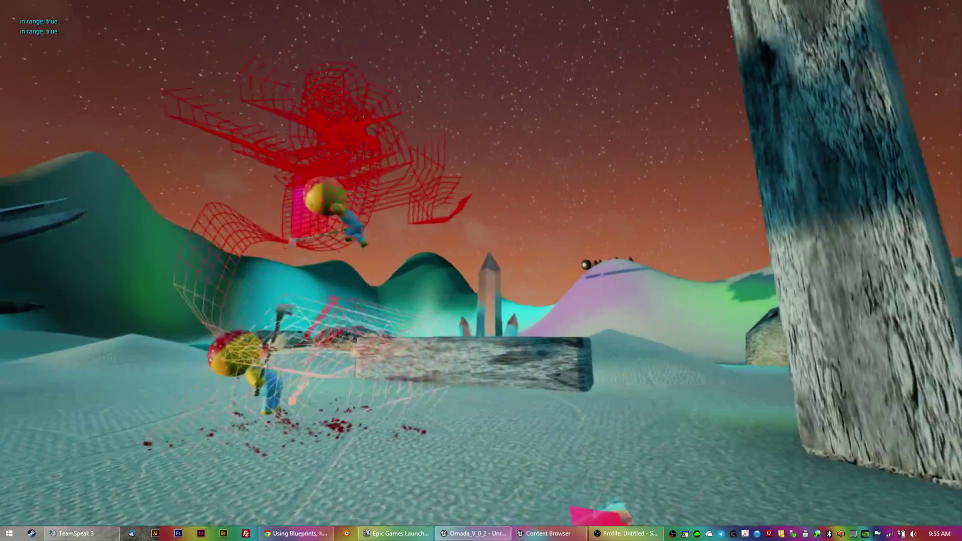
pyautogui.click(481, 270)
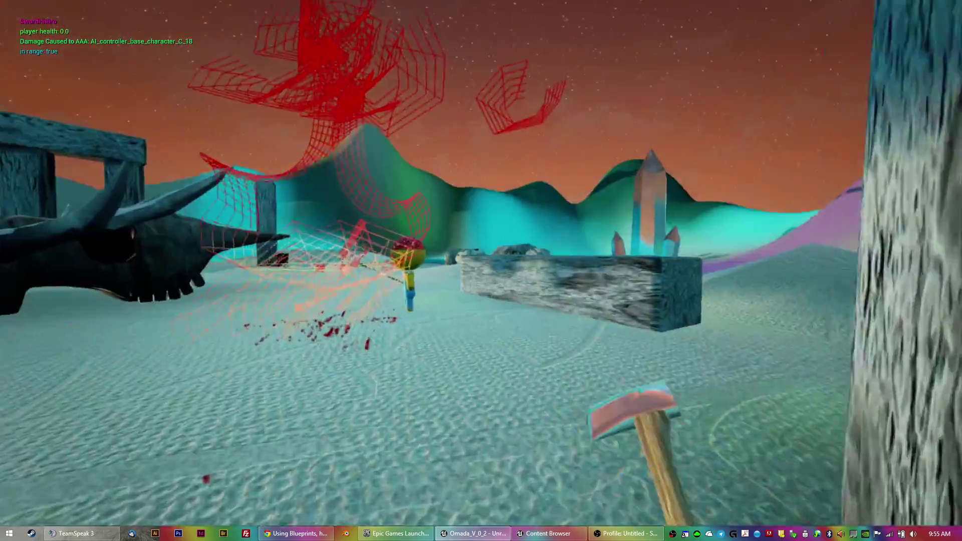
pyautogui.click(481, 271)
pyautogui.click(481, 270)
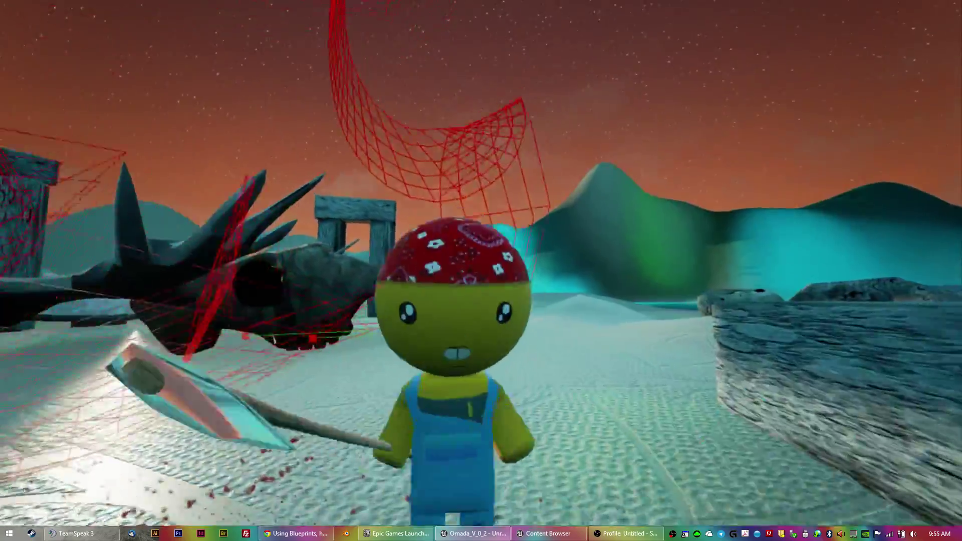
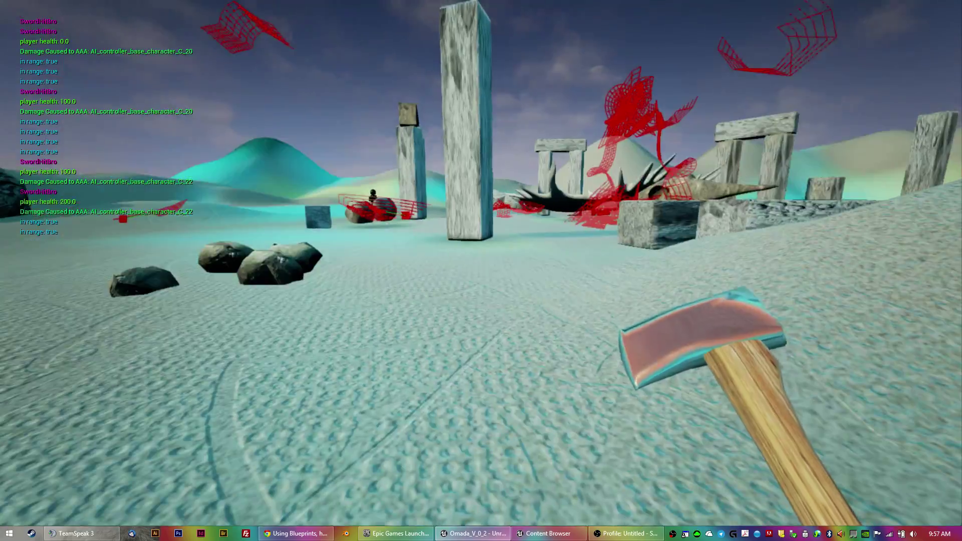
# - Run the character toward the crystal pillars and attack a nearby enemy, testing the third-person camera
pyautogui.press('w')
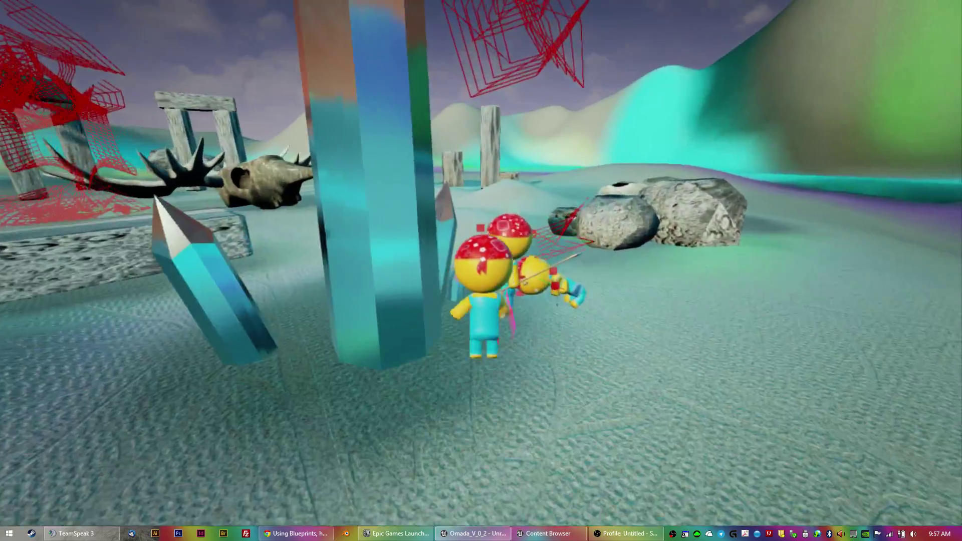
pyautogui.click(481, 271)
pyautogui.press('w')
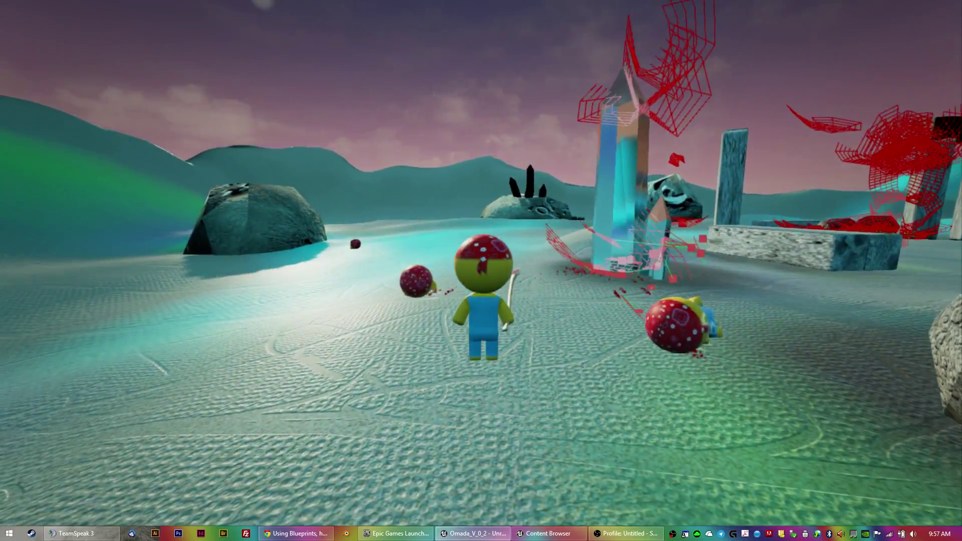
# - End the play session, restore the normal editor layout and switch to the AAA_base_character_bp blueprint
pyautogui.press('Escape')
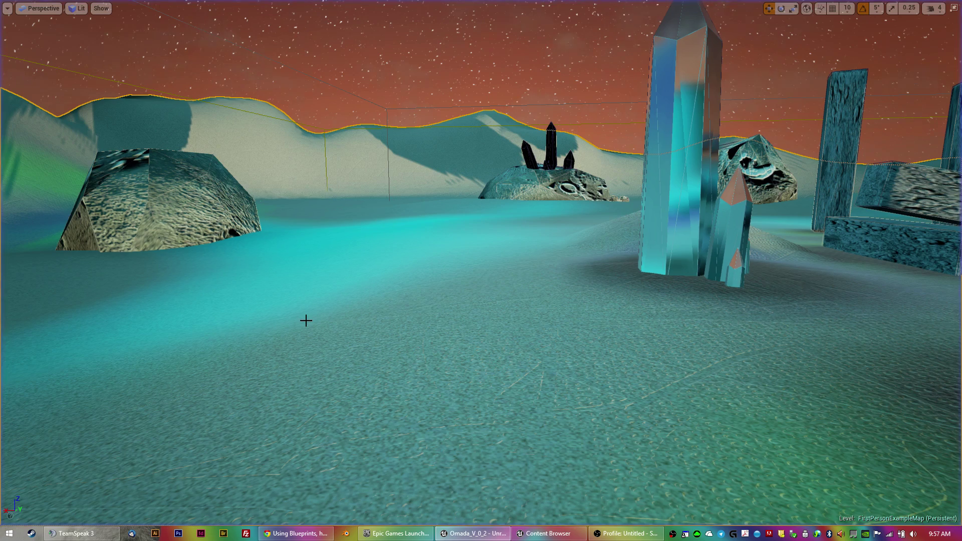
pyautogui.press('F11')
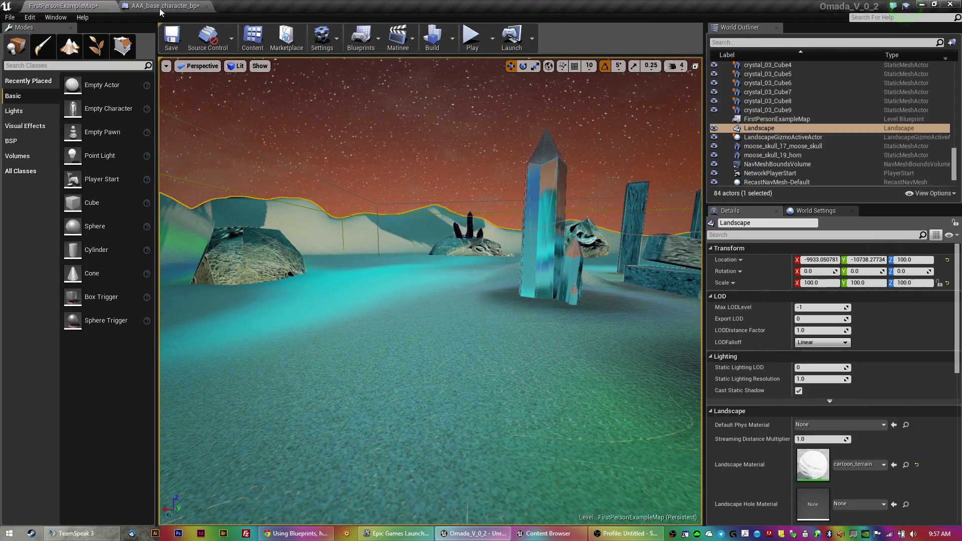
pyautogui.click(165, 6)
pyautogui.scroll(1, 274, 239)
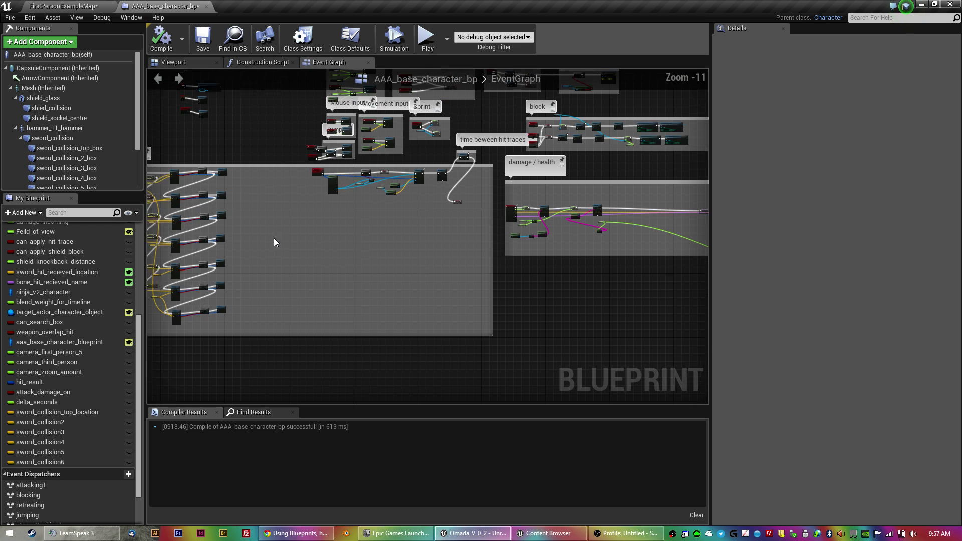
pyautogui.moveTo(272, 257); pyautogui.dragTo(432, 288, button='right')
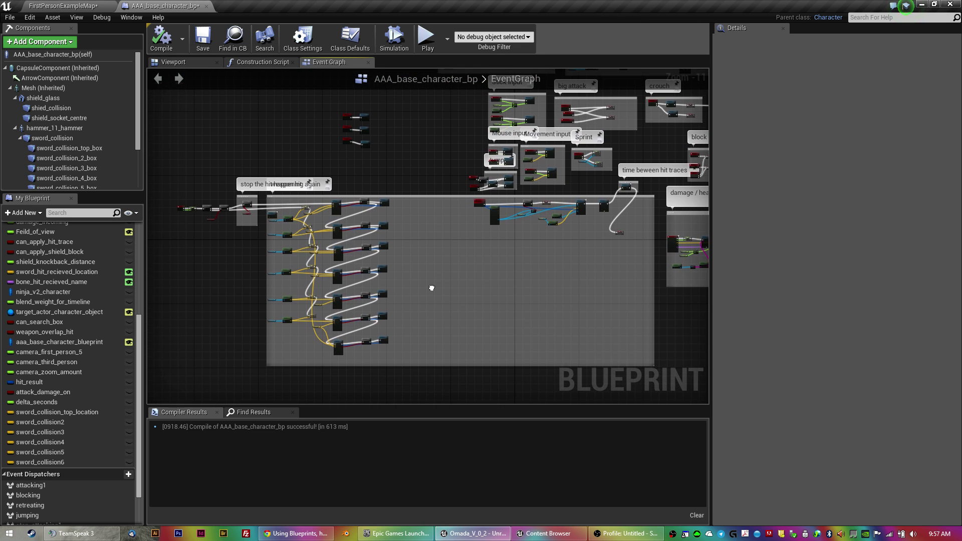
# - Show the blueprint's Viewport and orbit the 3-D preview around the character model
pyautogui.click(185, 61)
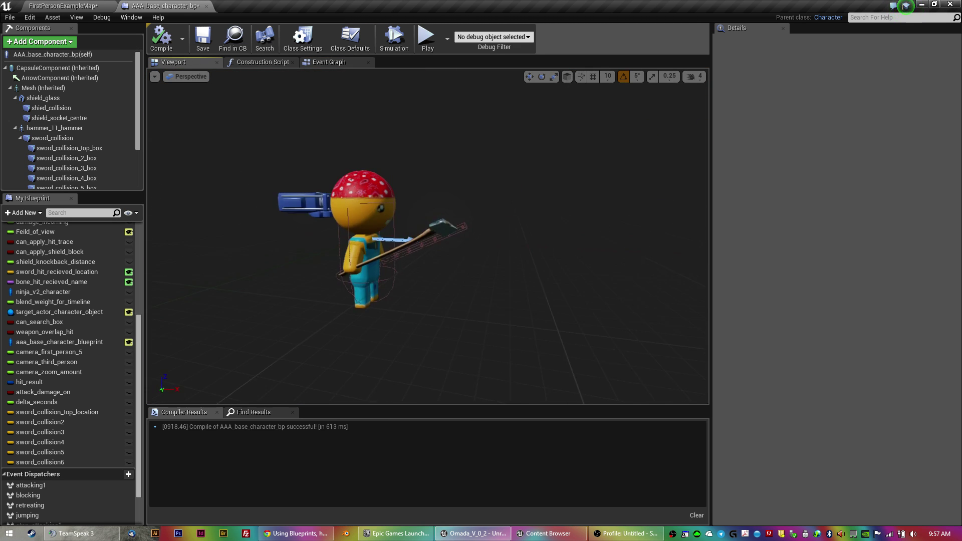
pyautogui.moveTo(344, 261); pyautogui.dragTo(687, 135)
pyautogui.scroll(5, 687, 135)
pyautogui.scroll(-3, 688, 134)
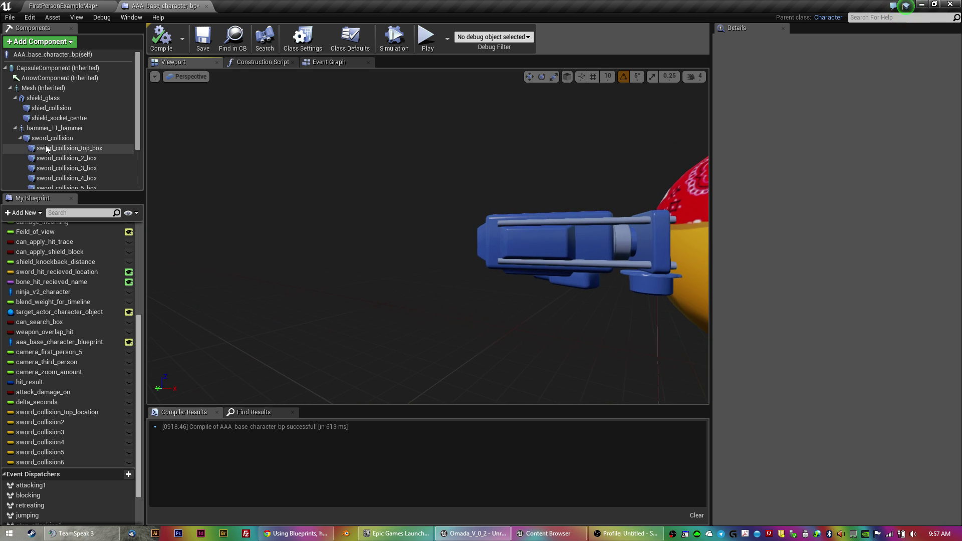
pyautogui.scroll(-3, 73, 150)
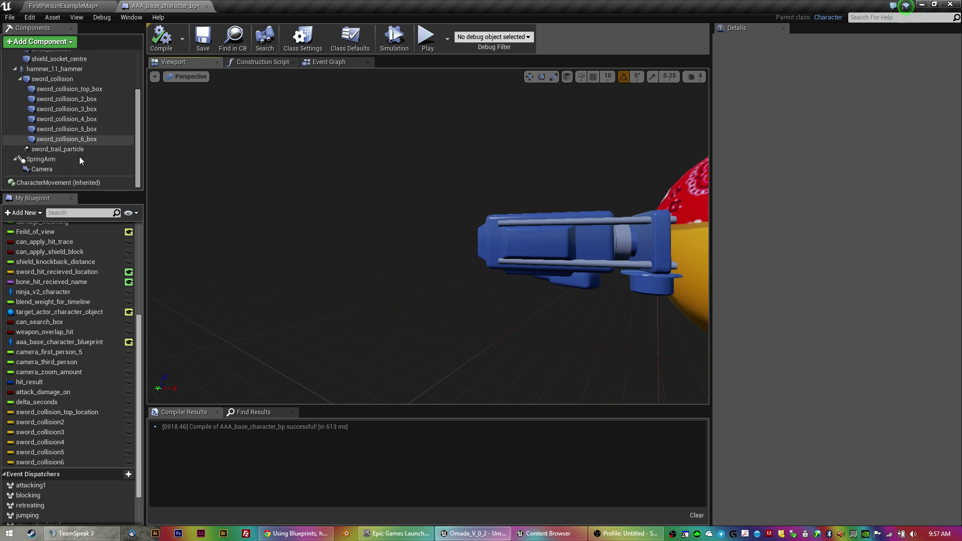
# - Pan the Event Graph past the FlipFlop node to the third_person_timing timeline, Lerp, Spring Arm and both SET nodes
pyautogui.click(336, 62)
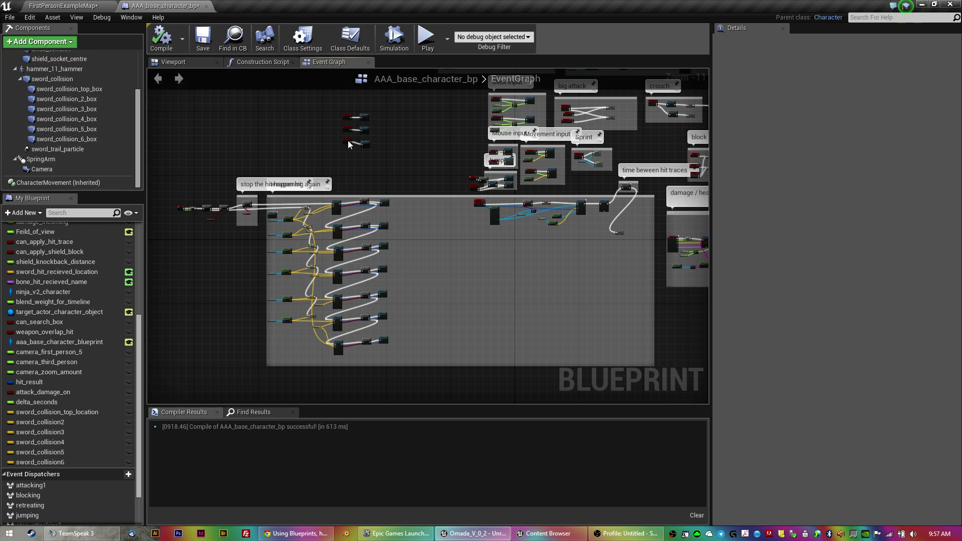
pyautogui.moveTo(347, 140)
pyautogui.mouseDown(button='right')
pyautogui.moveTo(407, 247)
pyautogui.moveTo(390, 212)
pyautogui.mouseUp(button='right')
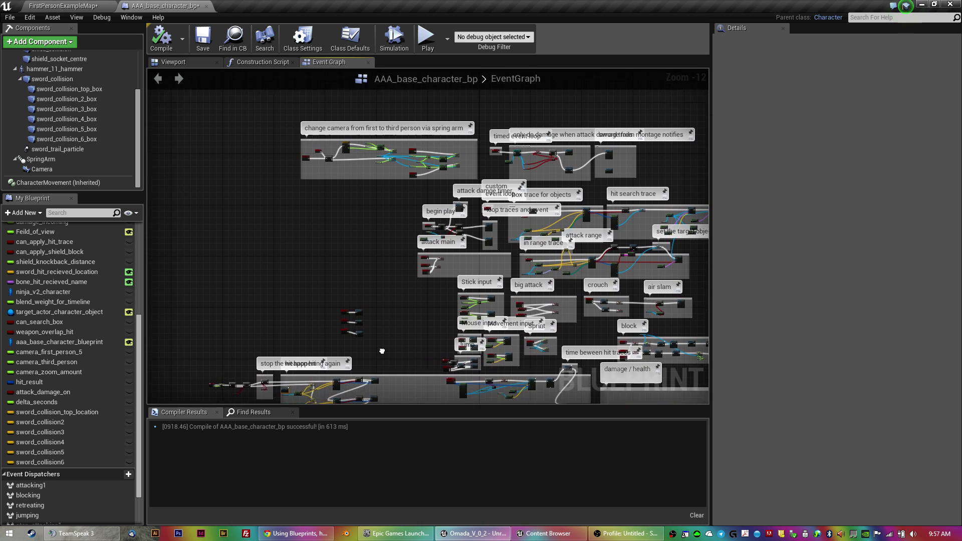
pyautogui.scroll(8, 390, 211)
pyautogui.scroll(3, 305, 292)
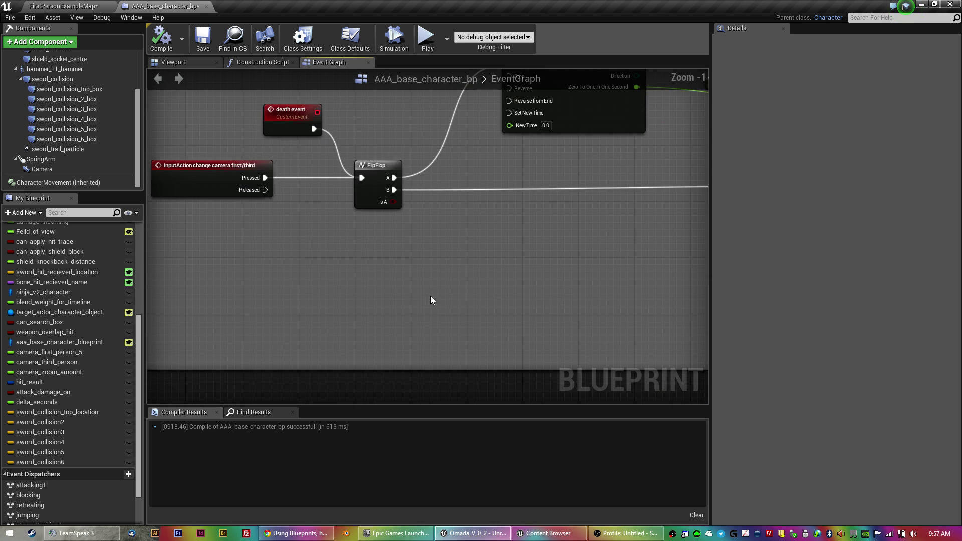
pyautogui.moveTo(431, 295); pyautogui.dragTo(407, 318, button='right')
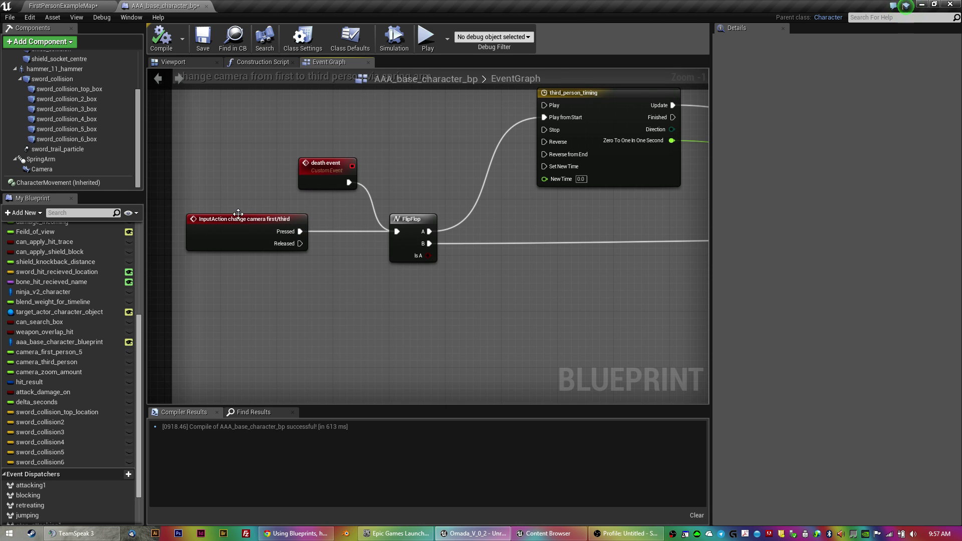
pyautogui.moveTo(407, 302); pyautogui.dragTo(275, 295, button='right')
pyautogui.moveTo(413, 234); pyautogui.dragTo(300, 254, button='right')
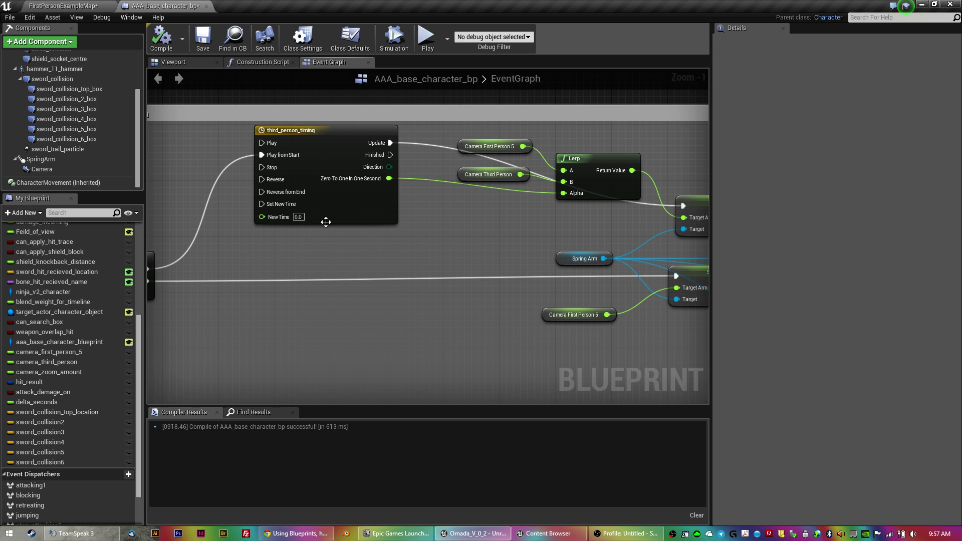
pyautogui.moveTo(400, 235); pyautogui.dragTo(313, 233, button='right')
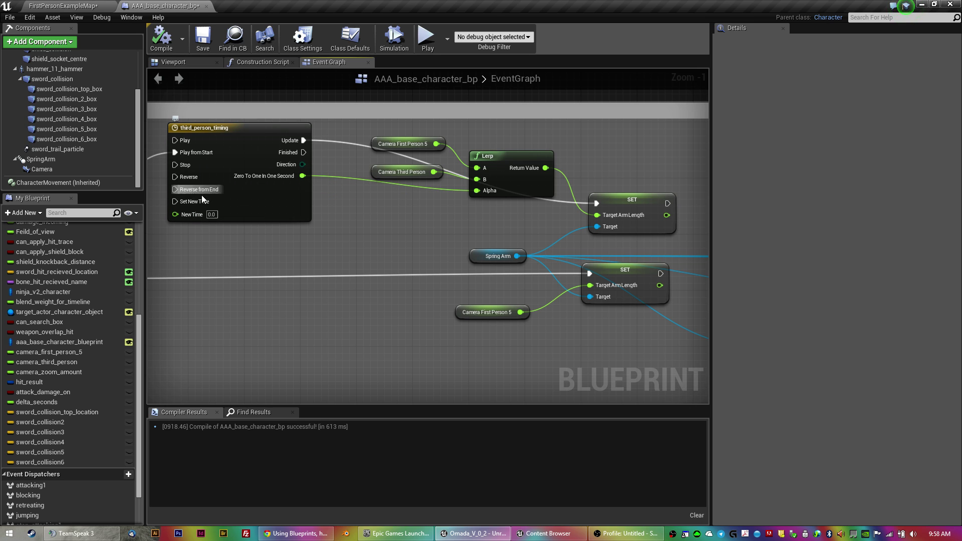
# - Open the third_person_timing curve and move its middle key to time 0.305, value 0.229
pyautogui.doubleClick(246, 208)
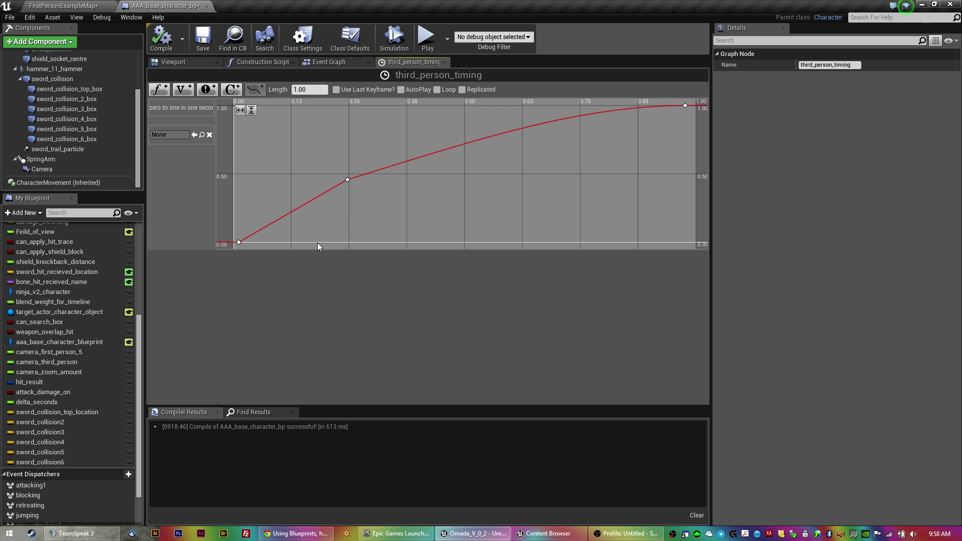
pyautogui.moveTo(318, 246); pyautogui.dragTo(593, 173, button='right')
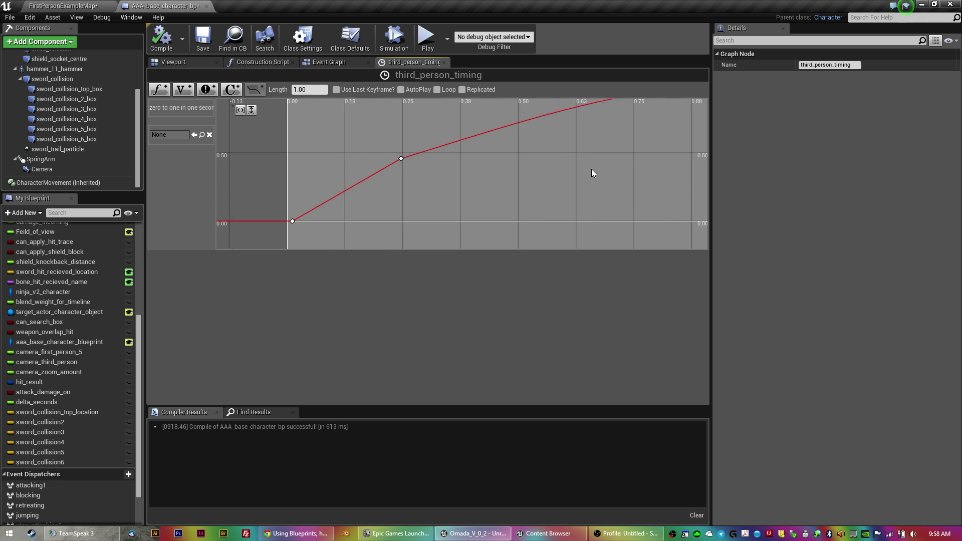
pyautogui.scroll(-3, 592, 173)
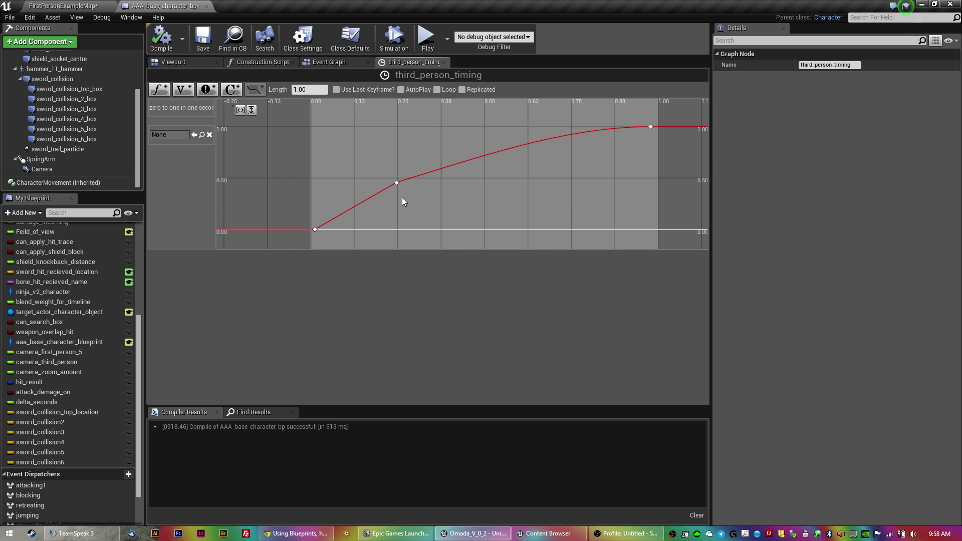
pyautogui.moveTo(398, 183)
pyautogui.mouseDown()
pyautogui.moveTo(467, 191)
pyautogui.moveTo(418, 206)
pyautogui.mouseUp()
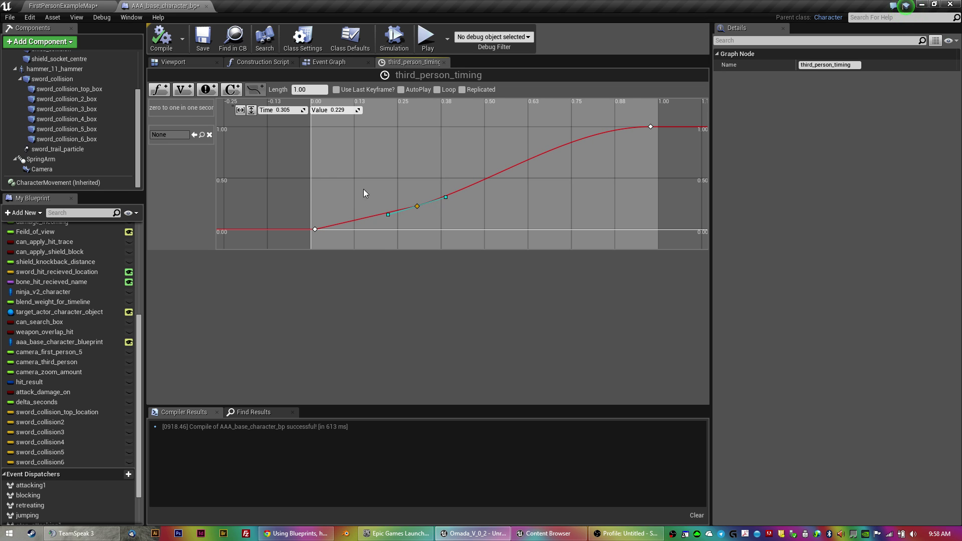
# - Save the character blueprint and close the third_person_timing timeline editor
pyautogui.click(203, 38)
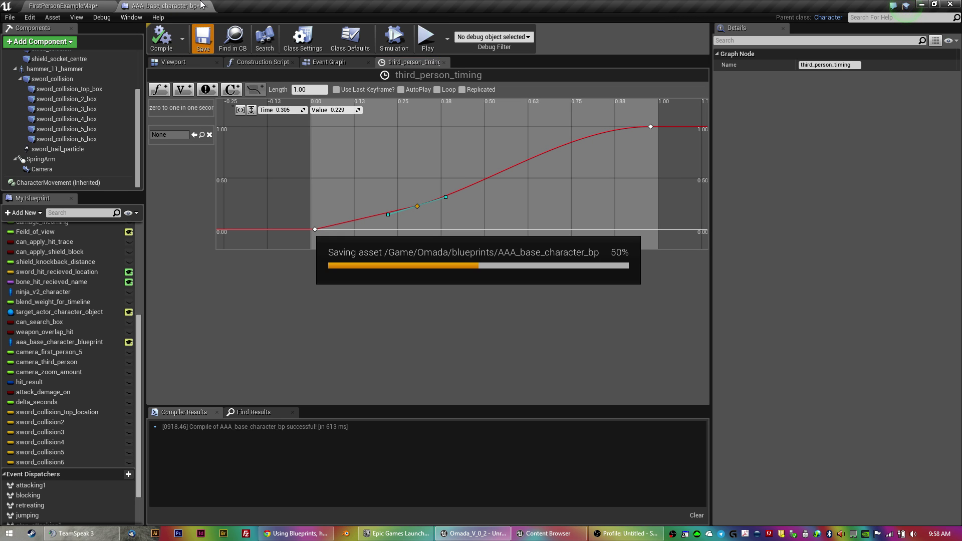
pyautogui.click(81, 7)
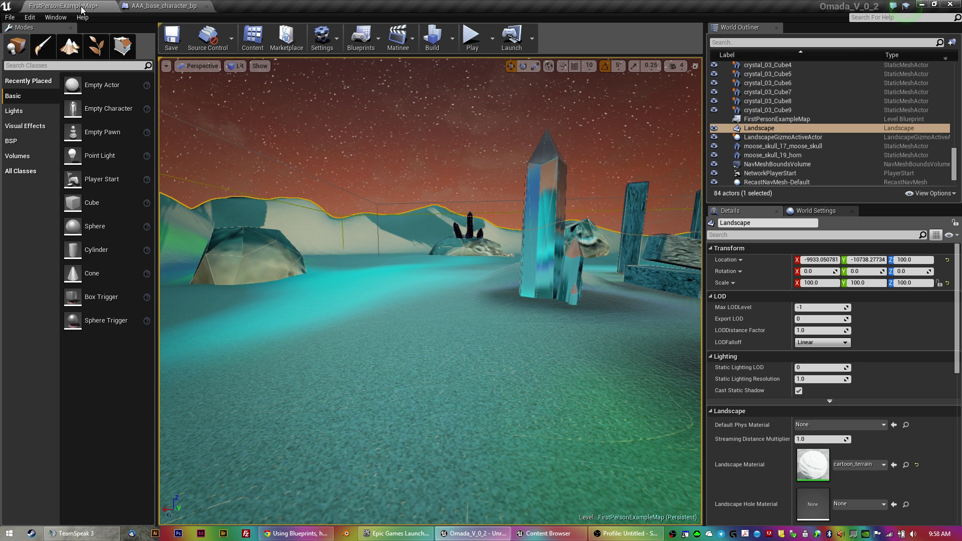
pyautogui.click(177, 8)
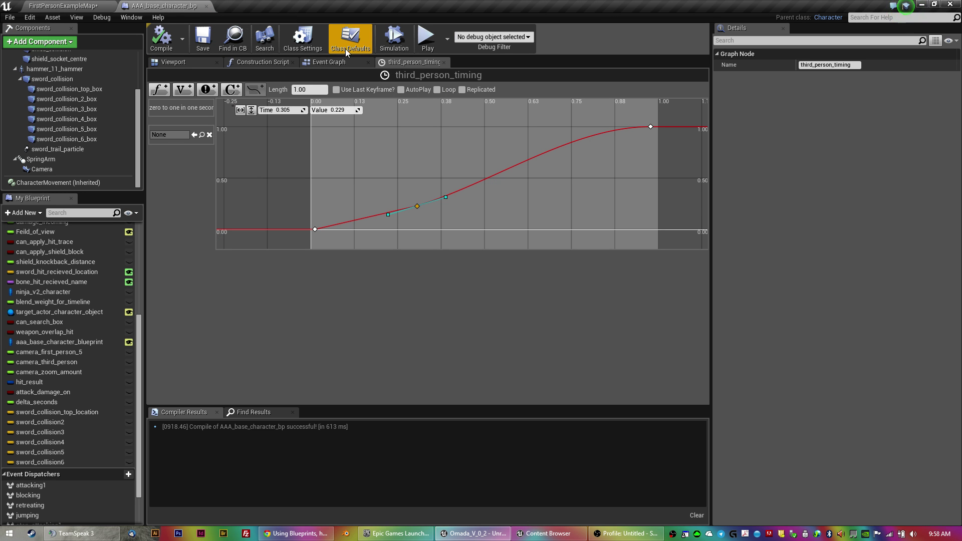
pyautogui.click(444, 63)
# - Review the camera blending nodes and inspect the SpringArm component's properties in Details
pyautogui.moveTo(437, 247); pyautogui.dragTo(245, 237, button='right')
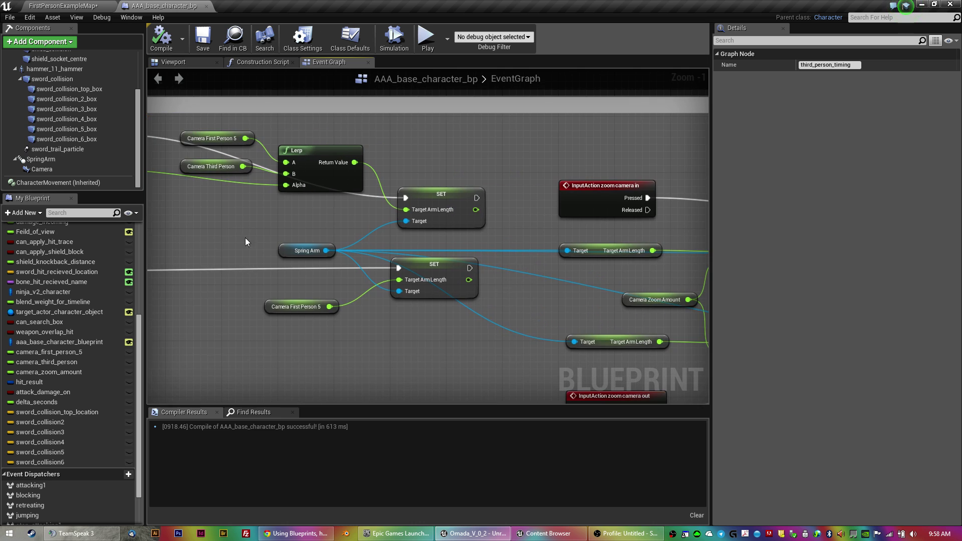
pyautogui.scroll(-1, 501, 183)
pyautogui.scroll(-1, 469, 252)
pyautogui.moveTo(478, 234); pyautogui.dragTo(572, 239, button='right')
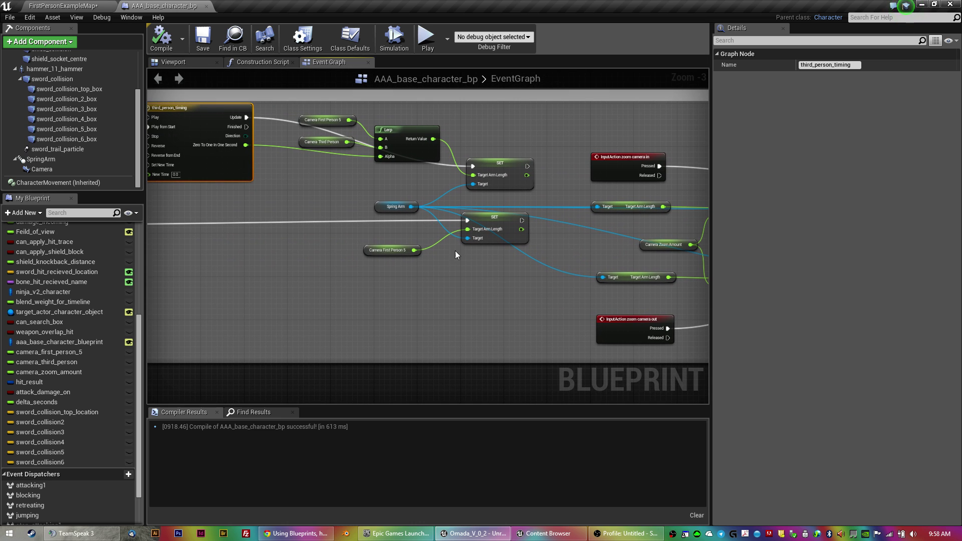
pyautogui.moveTo(268, 241); pyautogui.dragTo(308, 289, button='right')
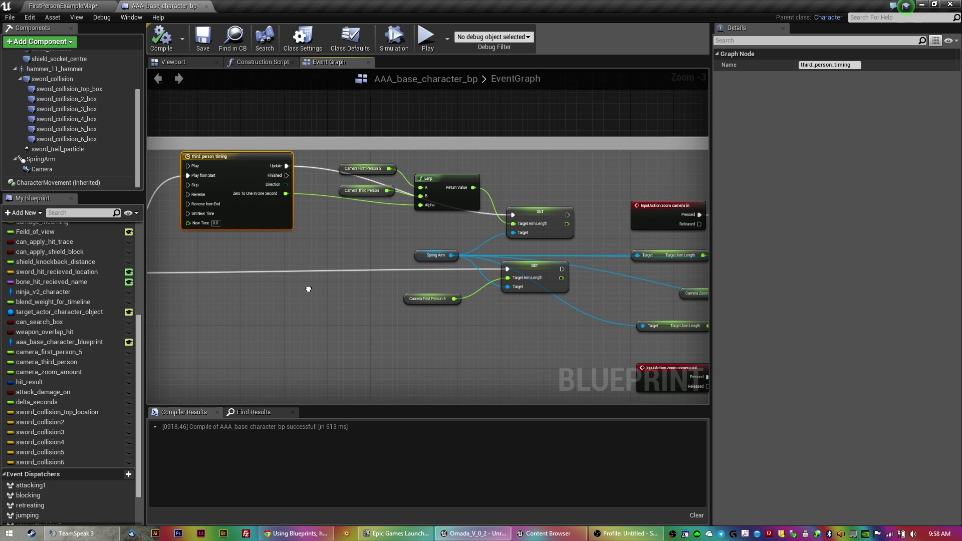
pyautogui.scroll(2, 359, 257)
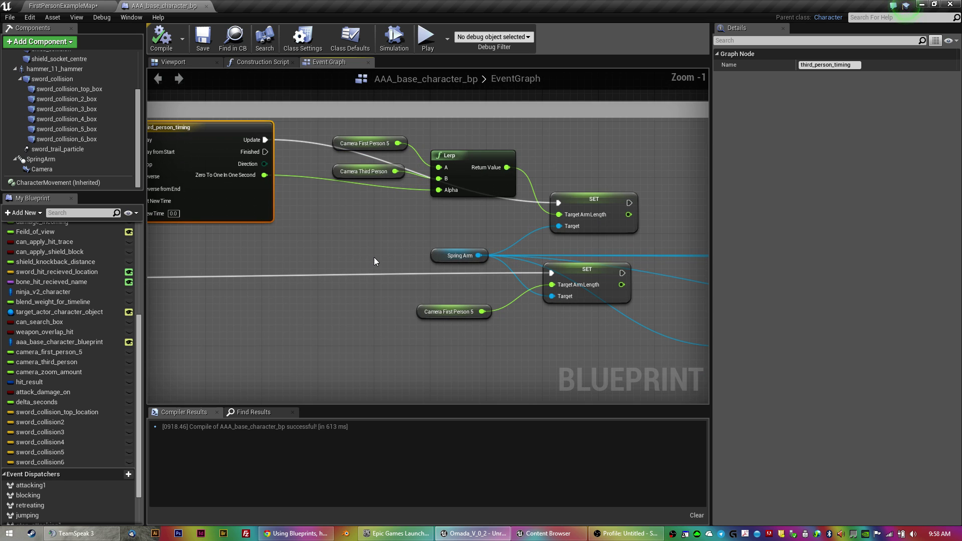
pyautogui.click(450, 256)
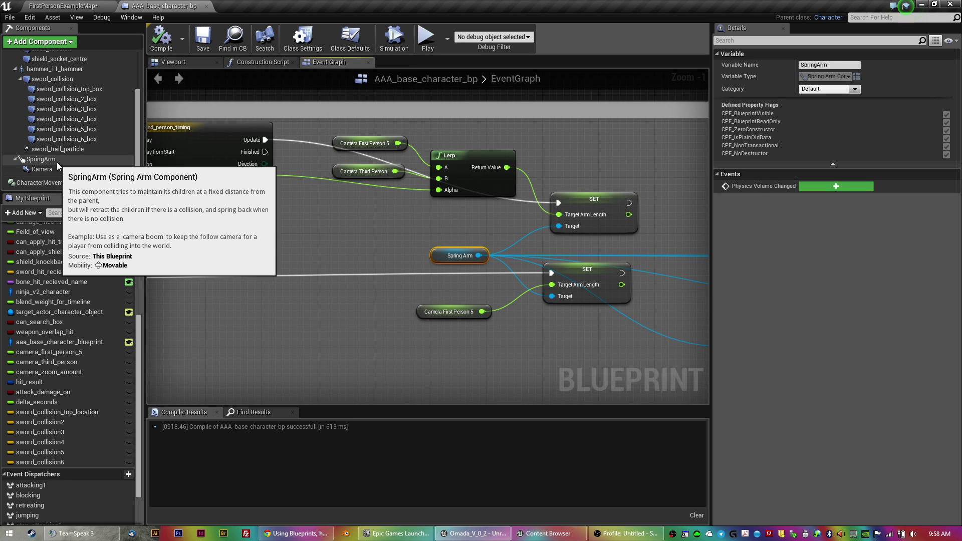
pyautogui.click(41, 159)
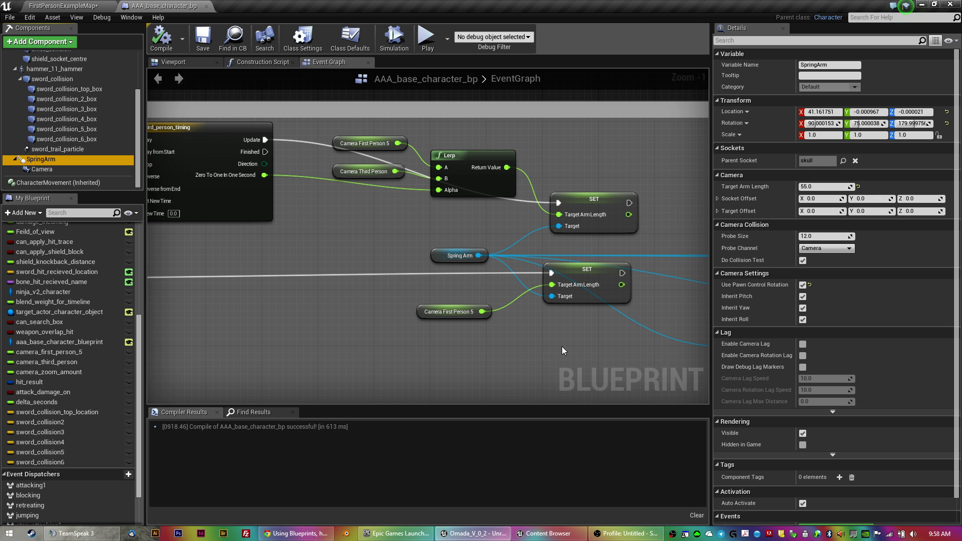
# - Review the zoom camera in/out Clamp nodes, then return to the FirstPersonExampleMap level
pyautogui.moveTo(561, 346)
pyautogui.mouseDown(button='right')
pyautogui.moveTo(283, 278)
pyautogui.moveTo(307, 275)
pyautogui.mouseUp(button='right')
pyautogui.scroll(-2, 337, 284)
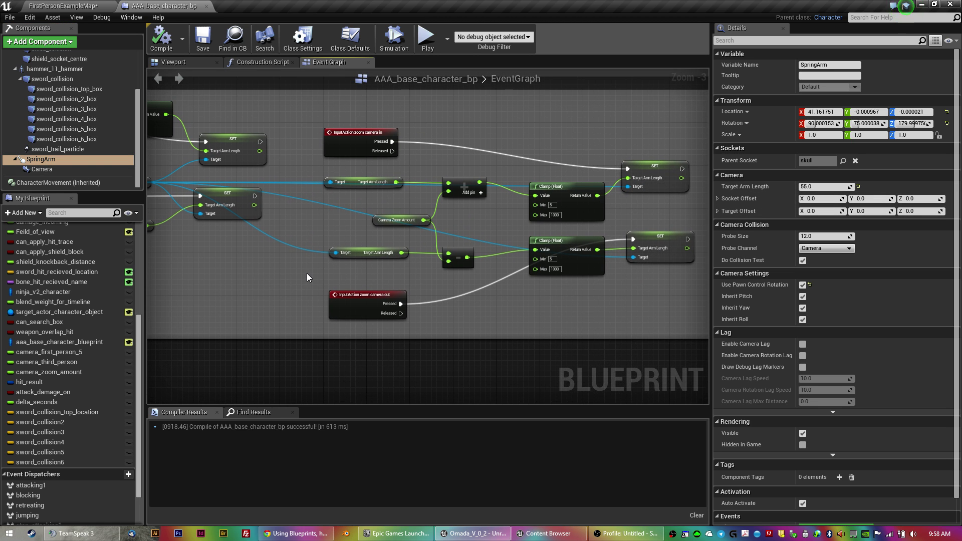
pyautogui.scroll(1, 307, 274)
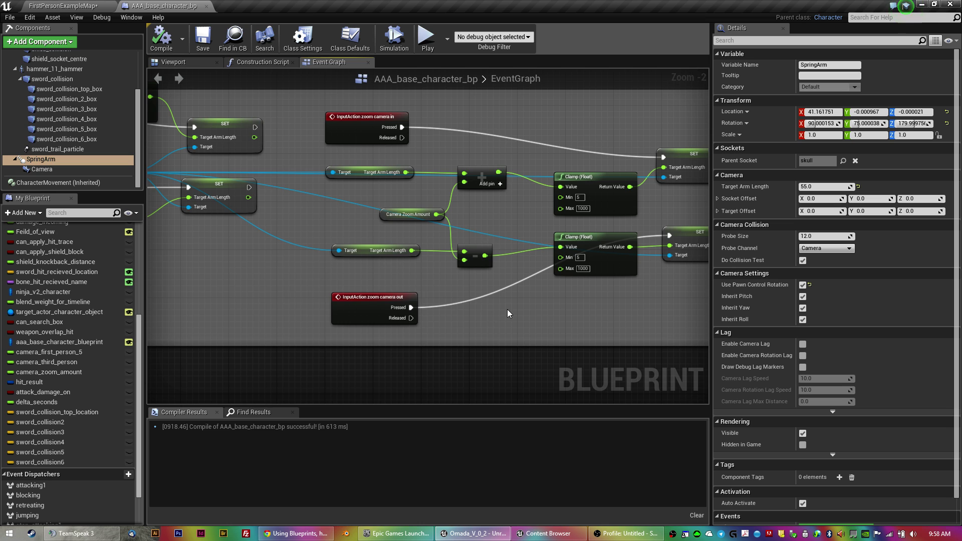
pyautogui.moveTo(508, 310); pyautogui.dragTo(485, 307, button='right')
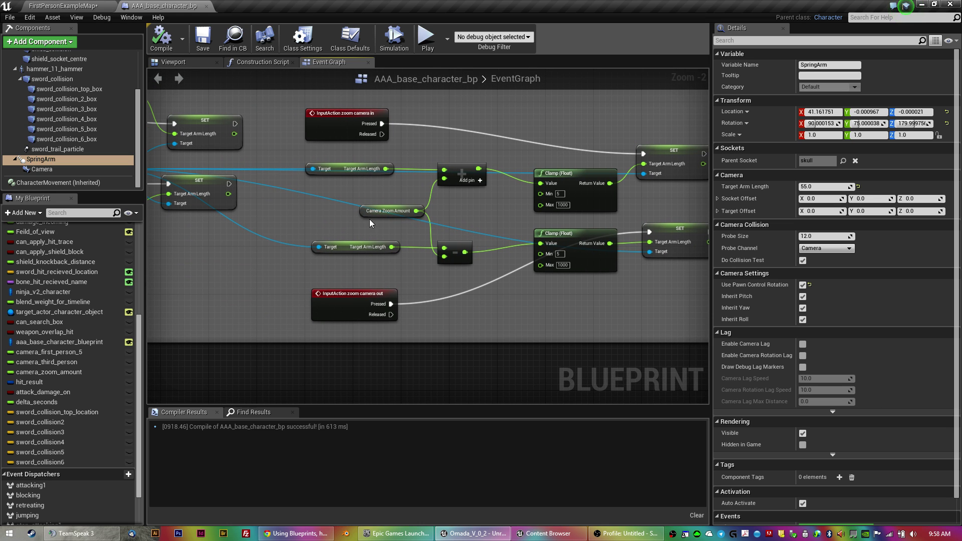
pyautogui.click(83, 6)
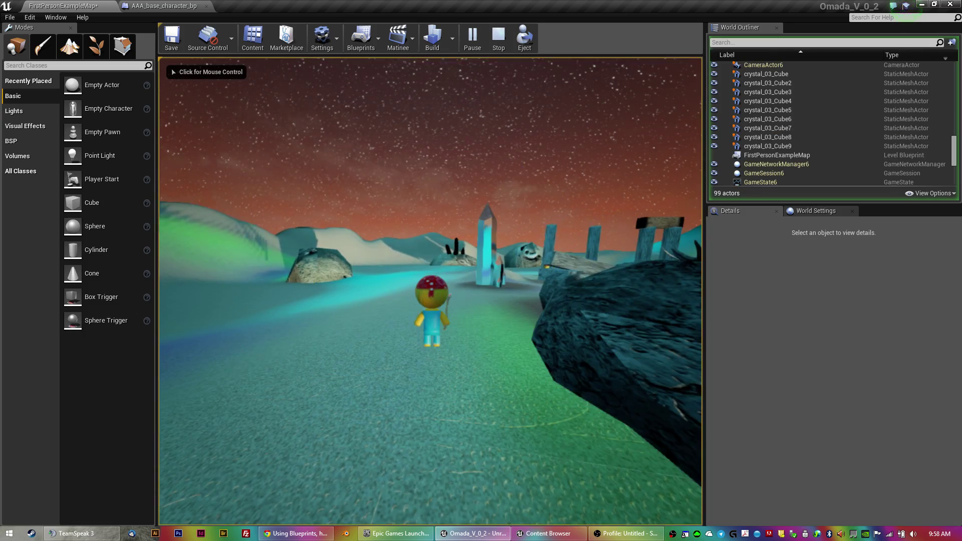
# - Take control of the game and run the character past the crystal toward the ruins, checking the camera follows
pyautogui.click(430, 291)
pyautogui.press('w')
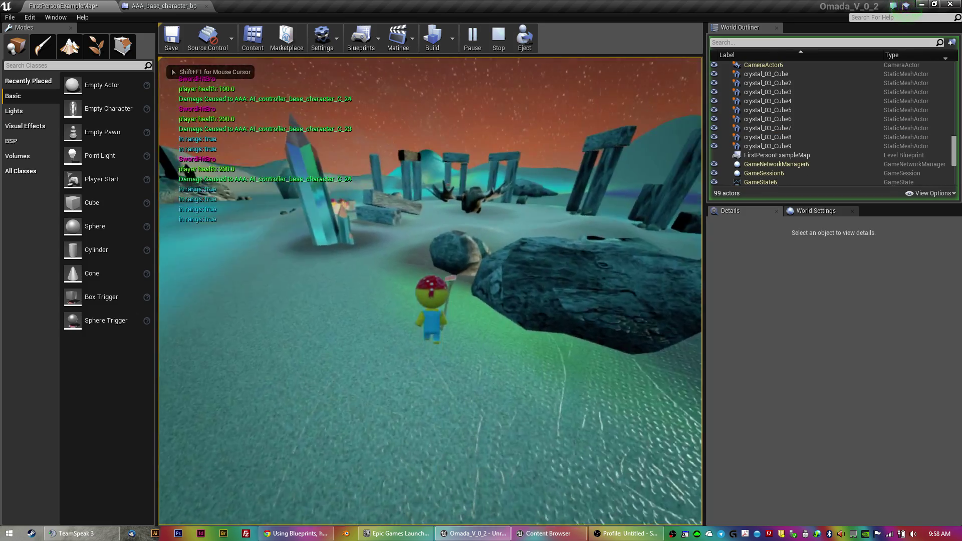
pyautogui.press('w')
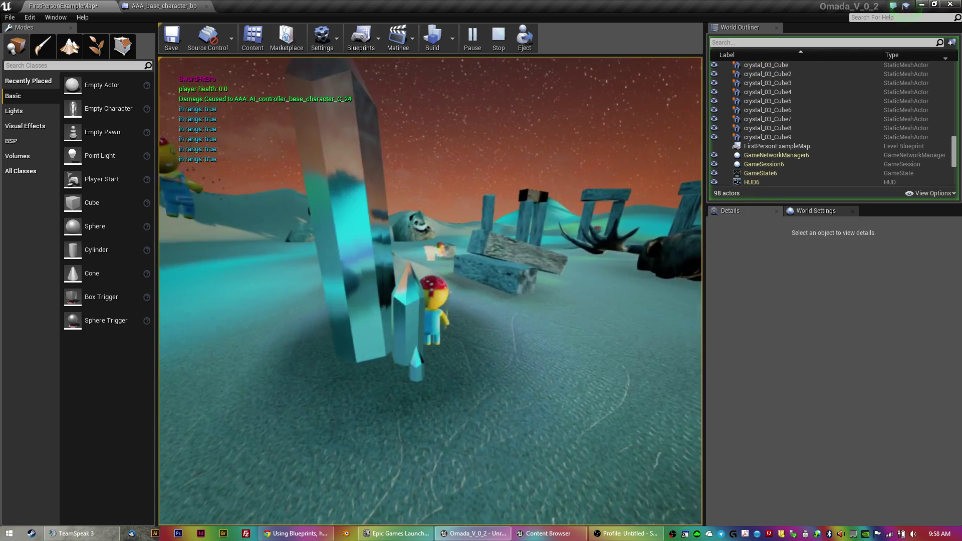
pyautogui.press('w')
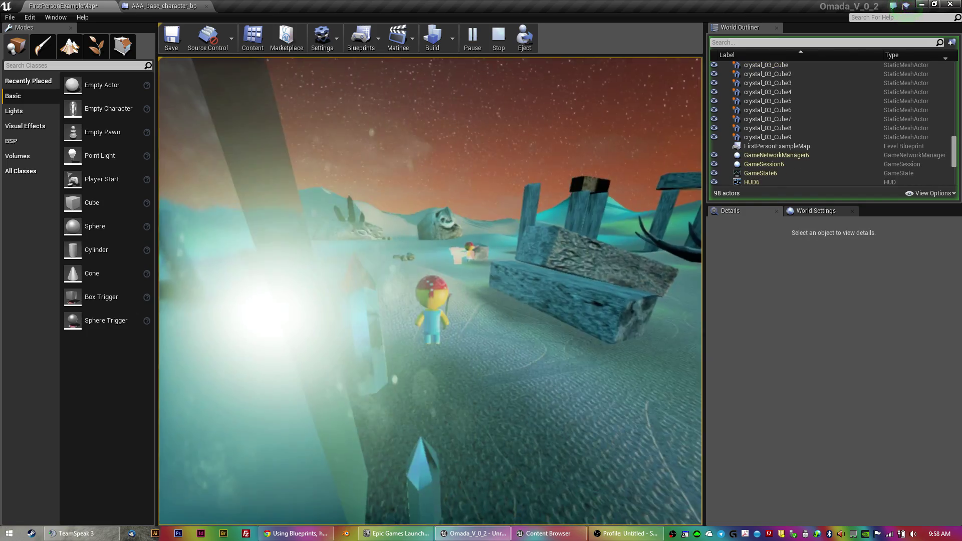
pyautogui.press('w')
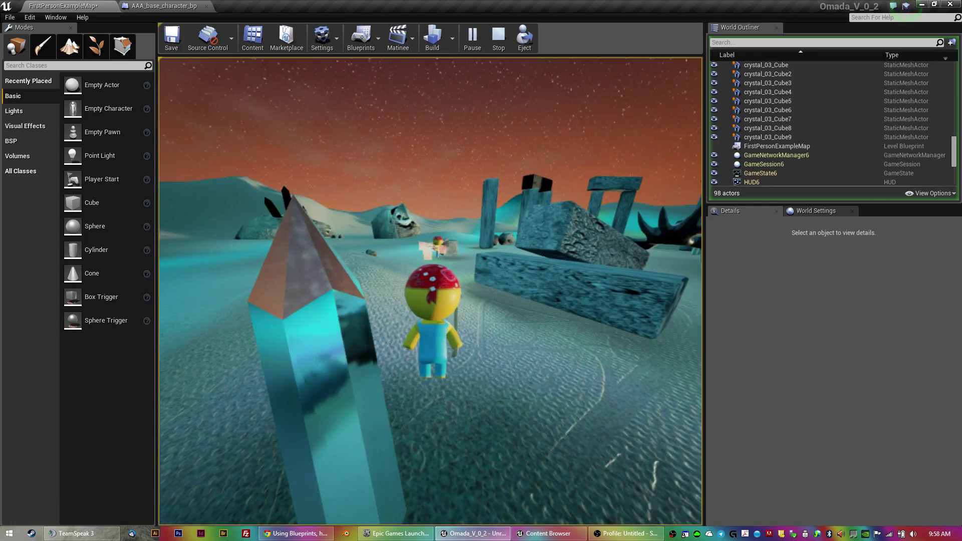
pyautogui.press('w')
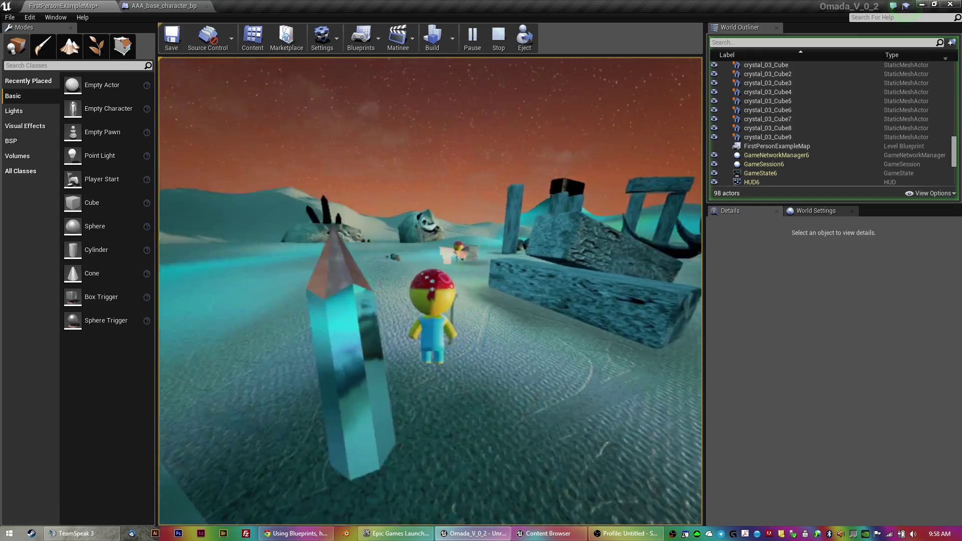
pyautogui.press('w')
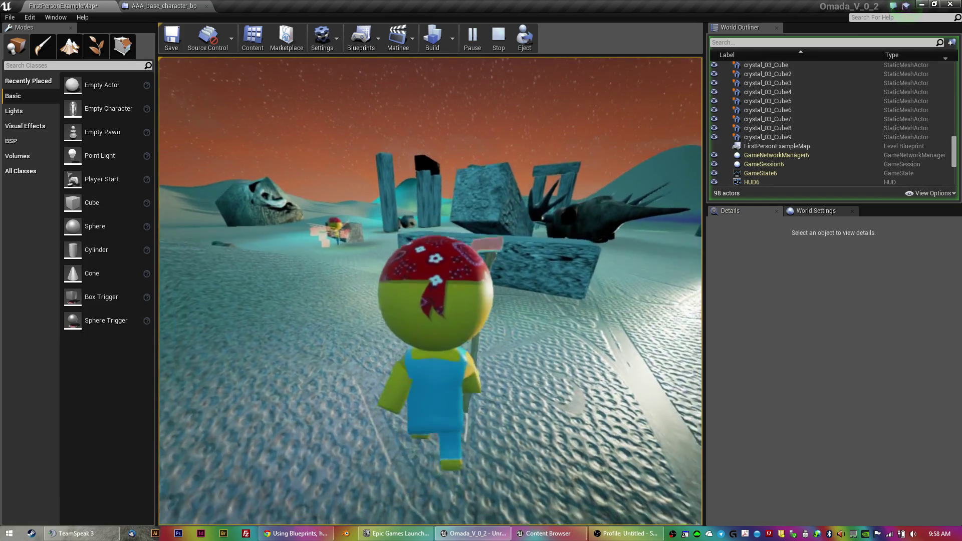
pyautogui.press('w')
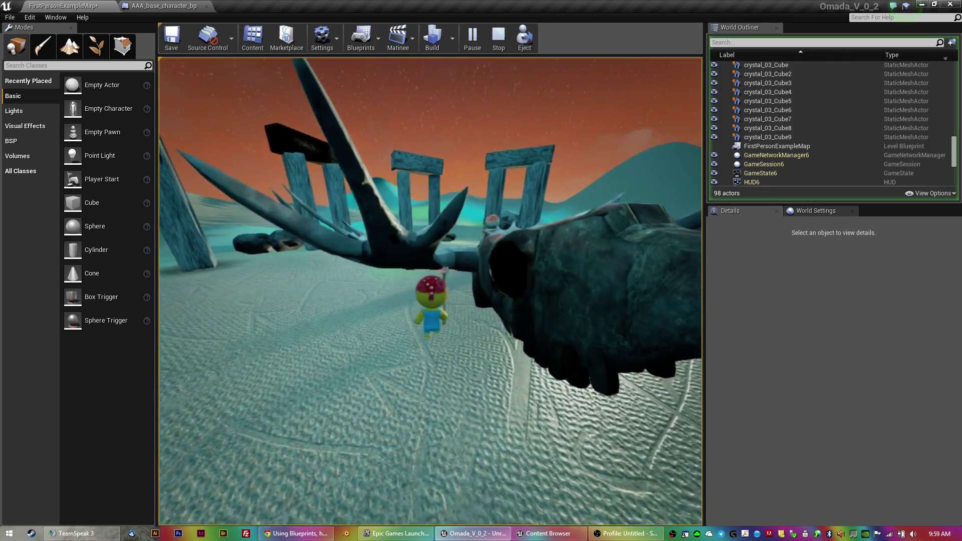
pyautogui.press('w')
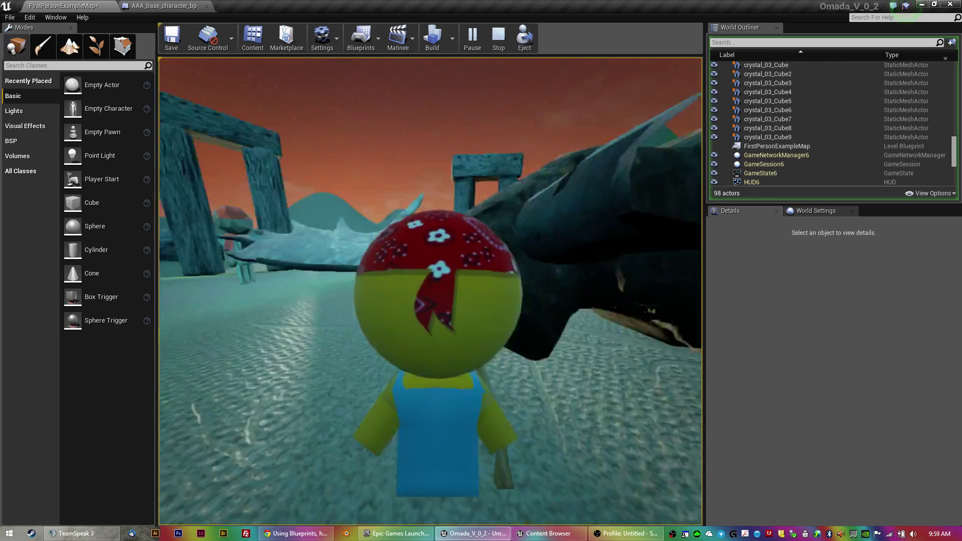
pyautogui.press('w')
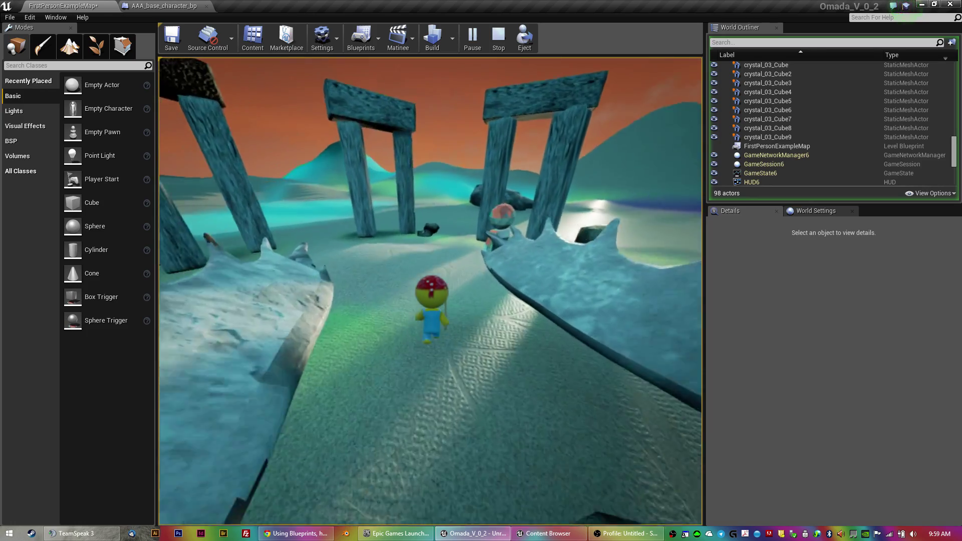
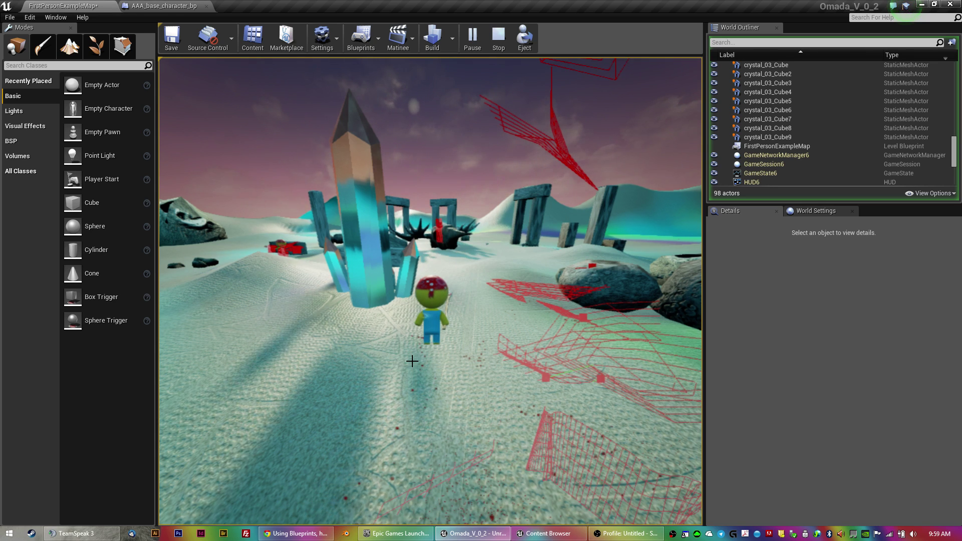
# - Exit the third-person play test with Escape, returning to the crystal desert level editor
pyautogui.press('Escape')
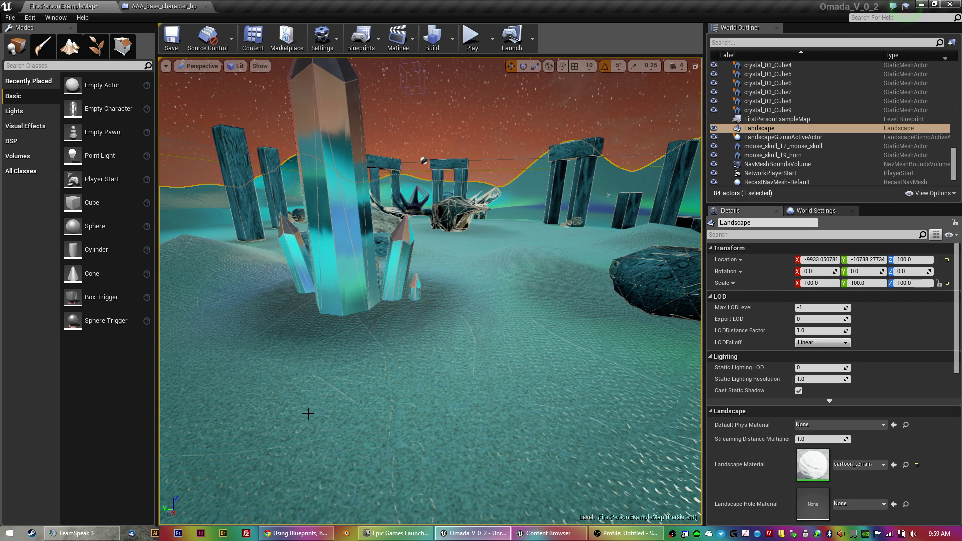